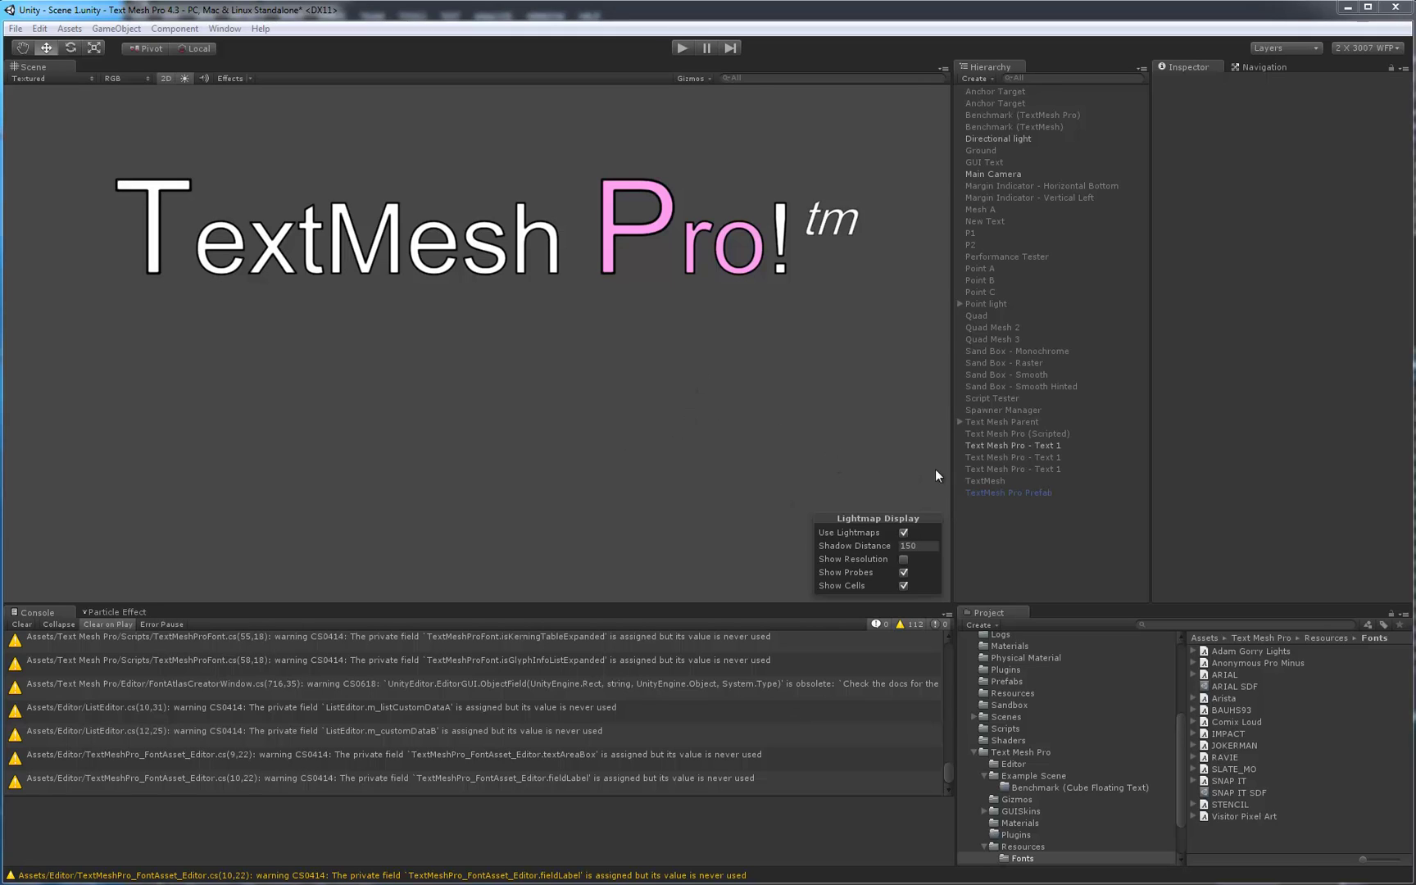
Select the 'Text Mesh Pro - Text 1' title object in the Hierarchy to inspect its ARIAL SDF settings
click(988, 445)
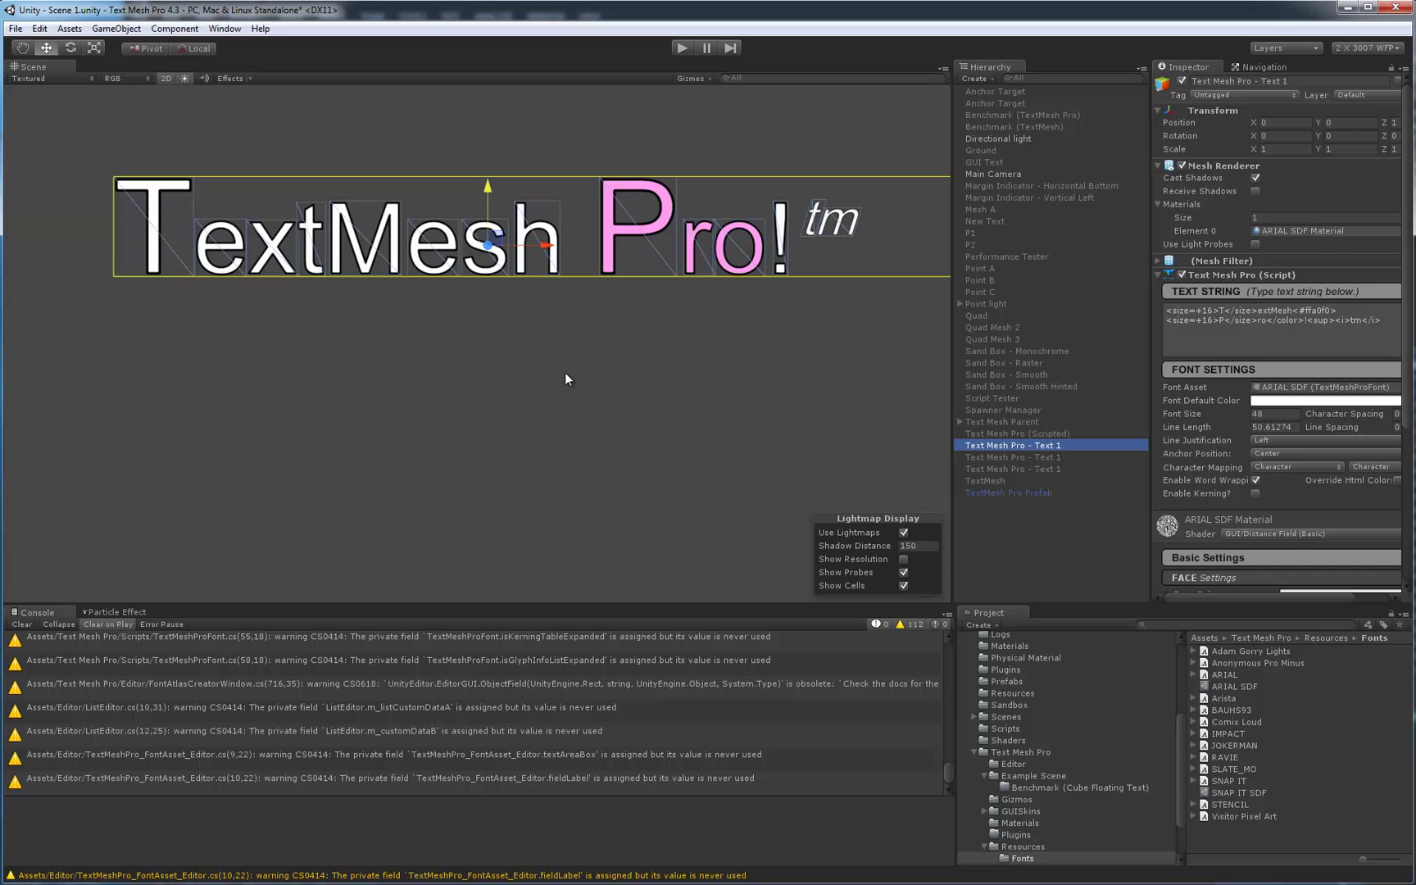
Duplicate the TextMesh Pro title with Ctrl+D and move the copy down below the original
click(1008, 444)
key(ctrl+d)
click(1025, 458)
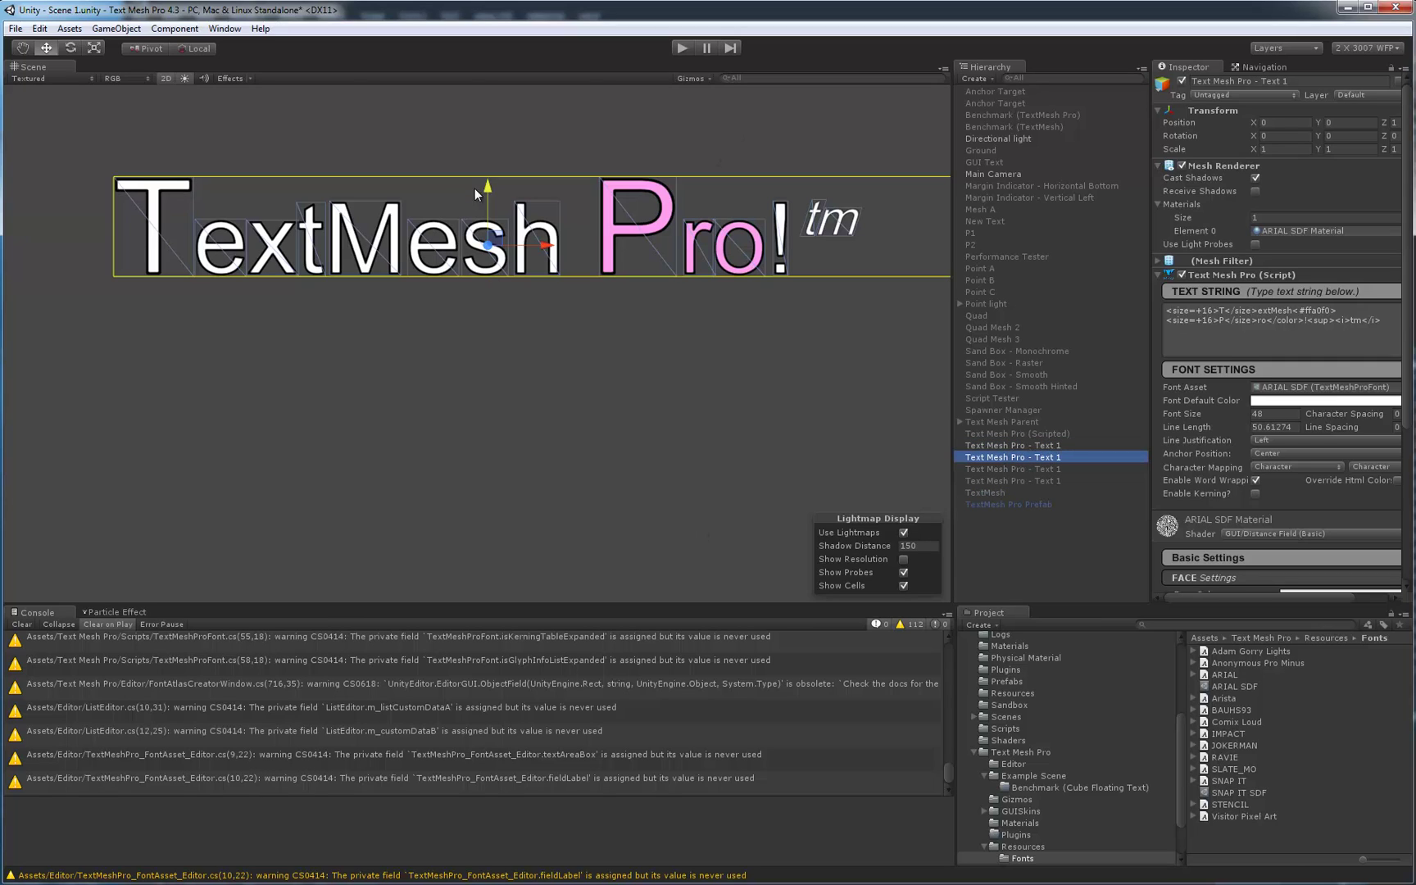
drag(487, 187, 481, 312)
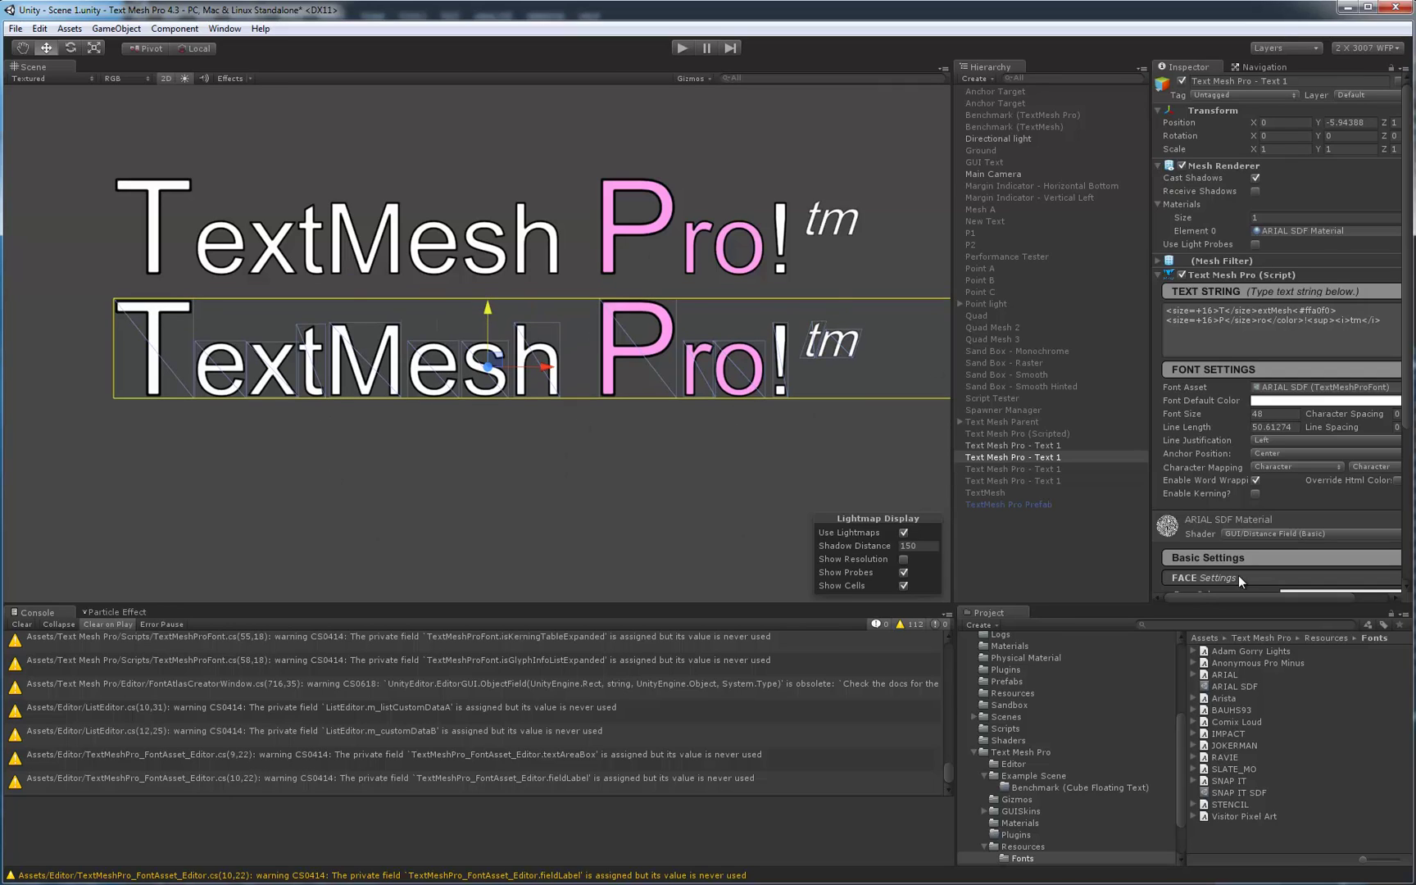
Give the copy its own duplicated material, ARIAL SDF 1, and expand its settings
scroll(1224, 405, down, 3)
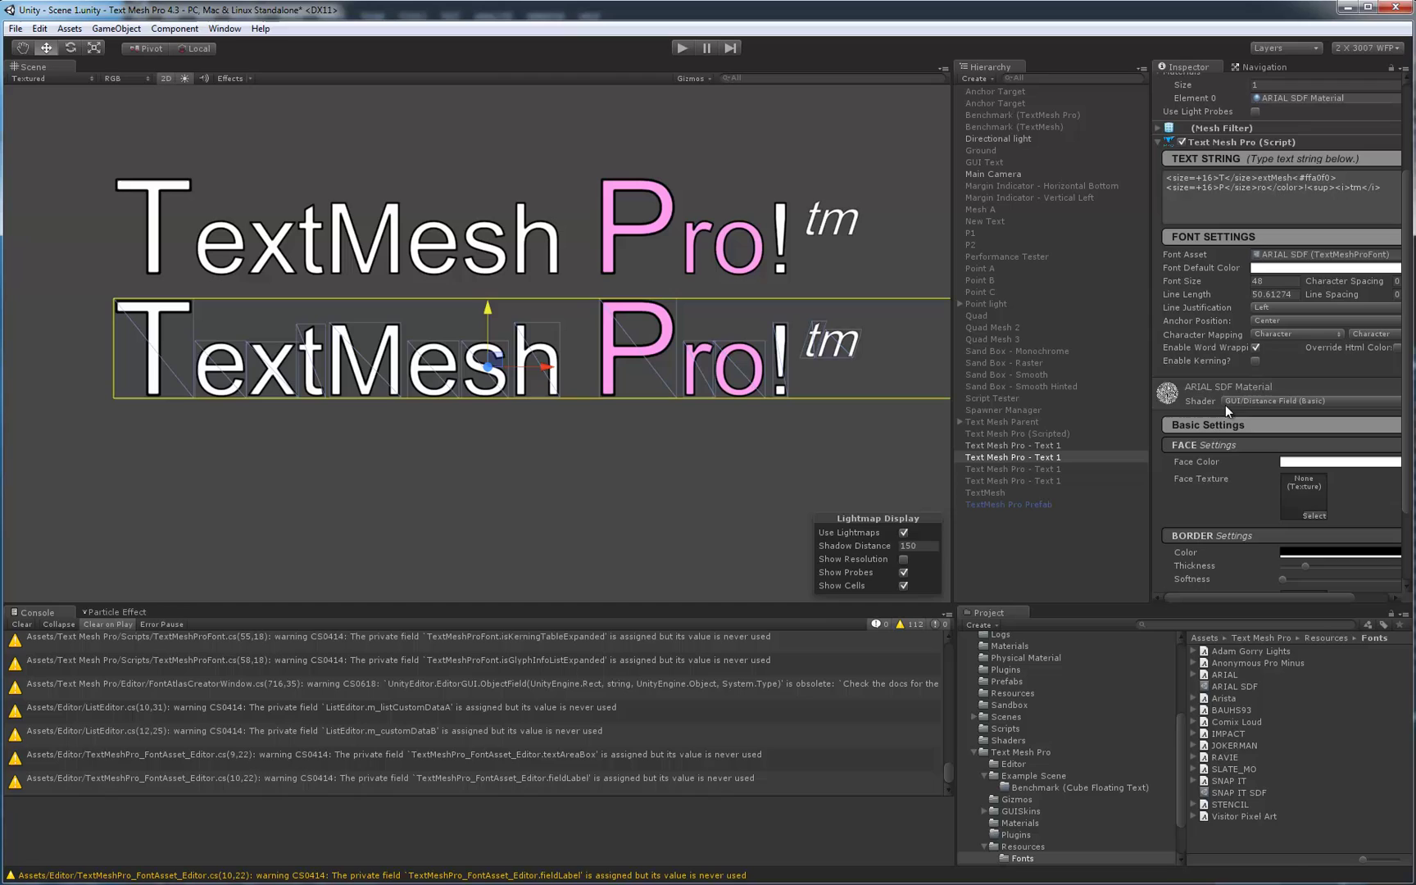
click(1192, 395)
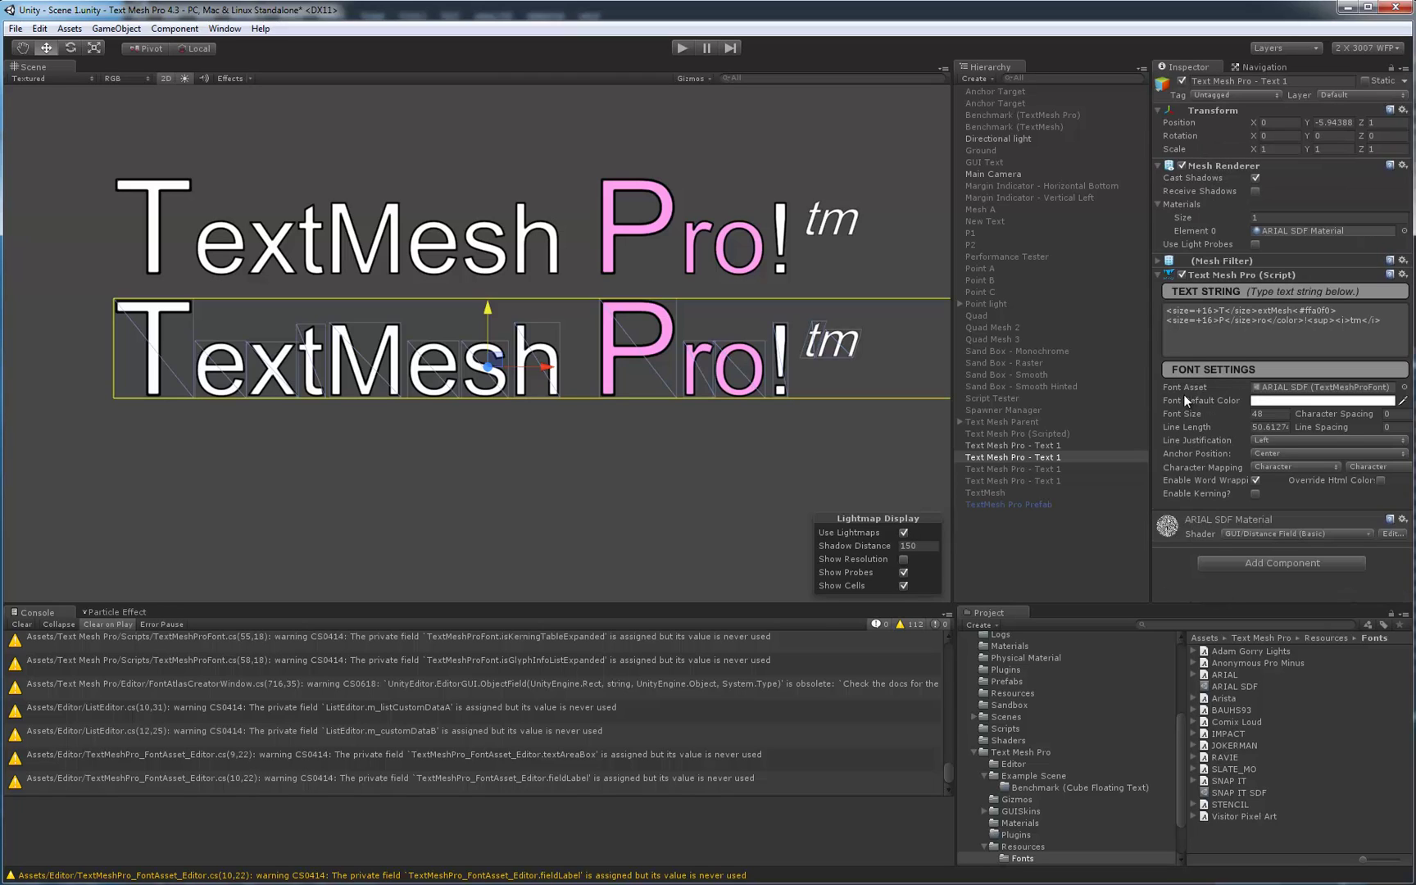
right_click(1186, 530)
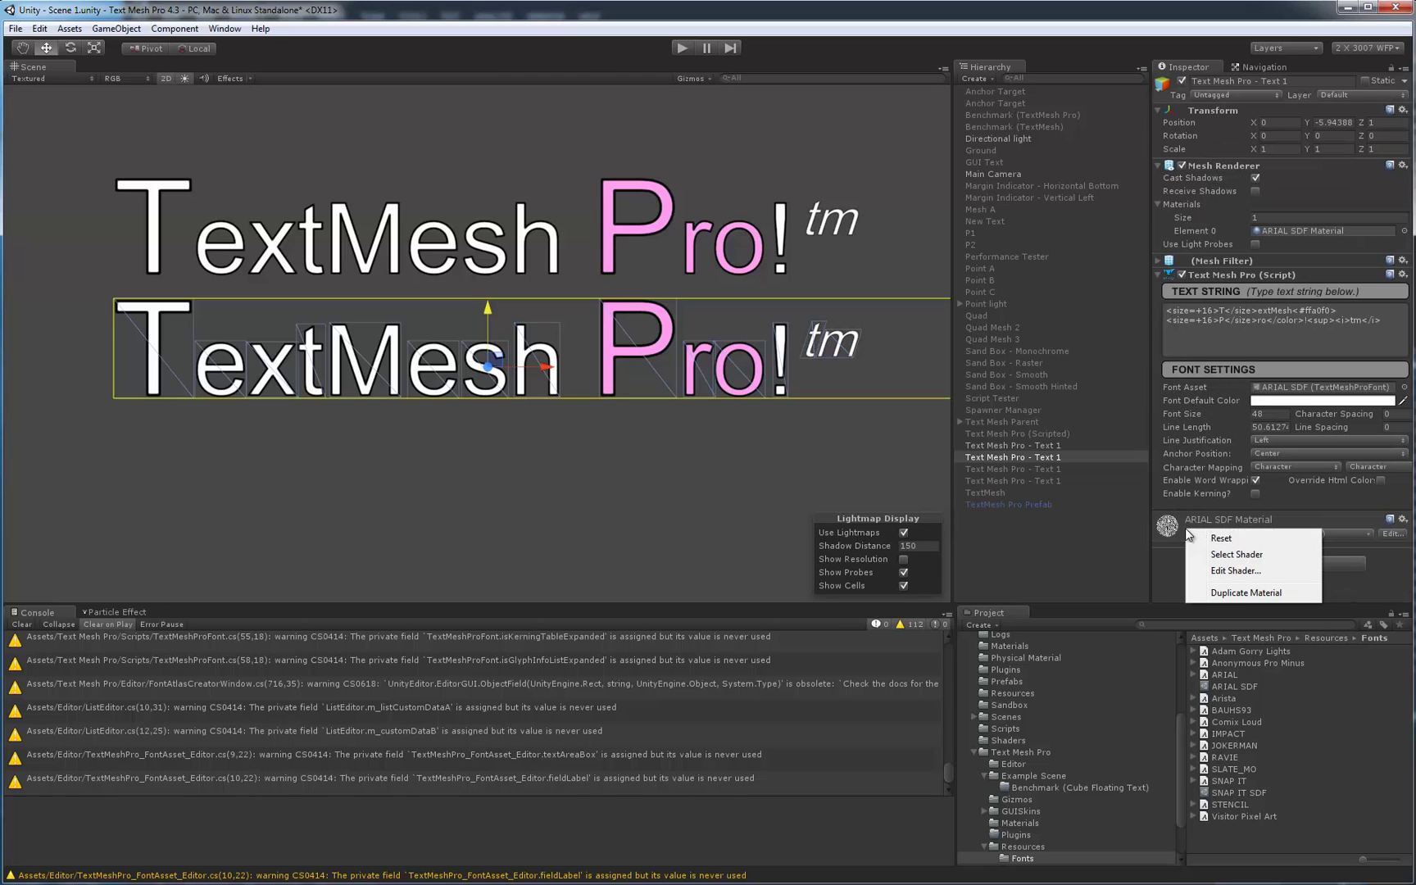
click(1229, 593)
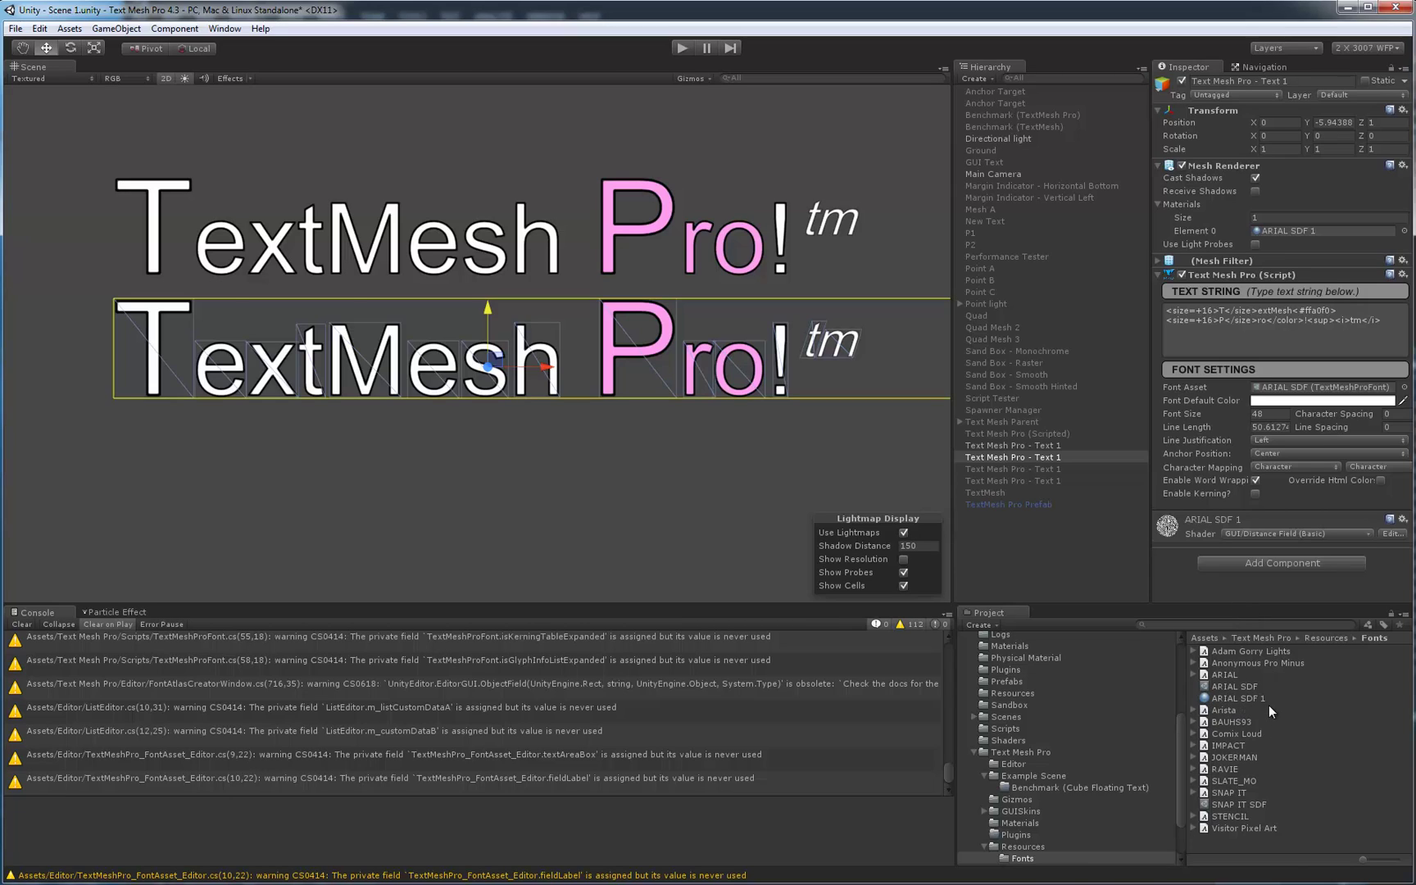
click(1168, 528)
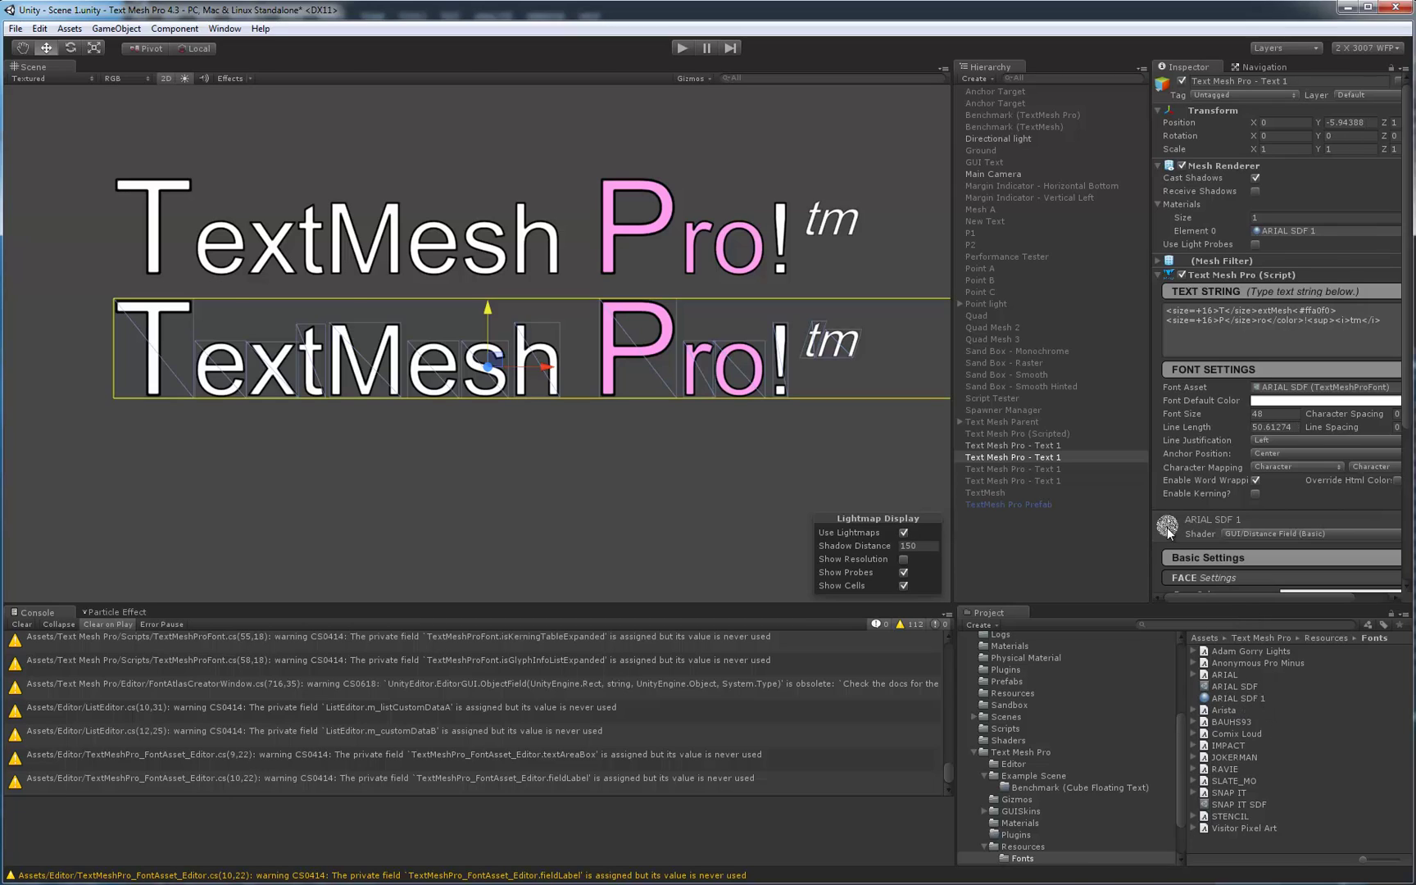
Make the copy's face black with alpha 132 and thin its outline
scroll(1172, 371, down, 5)
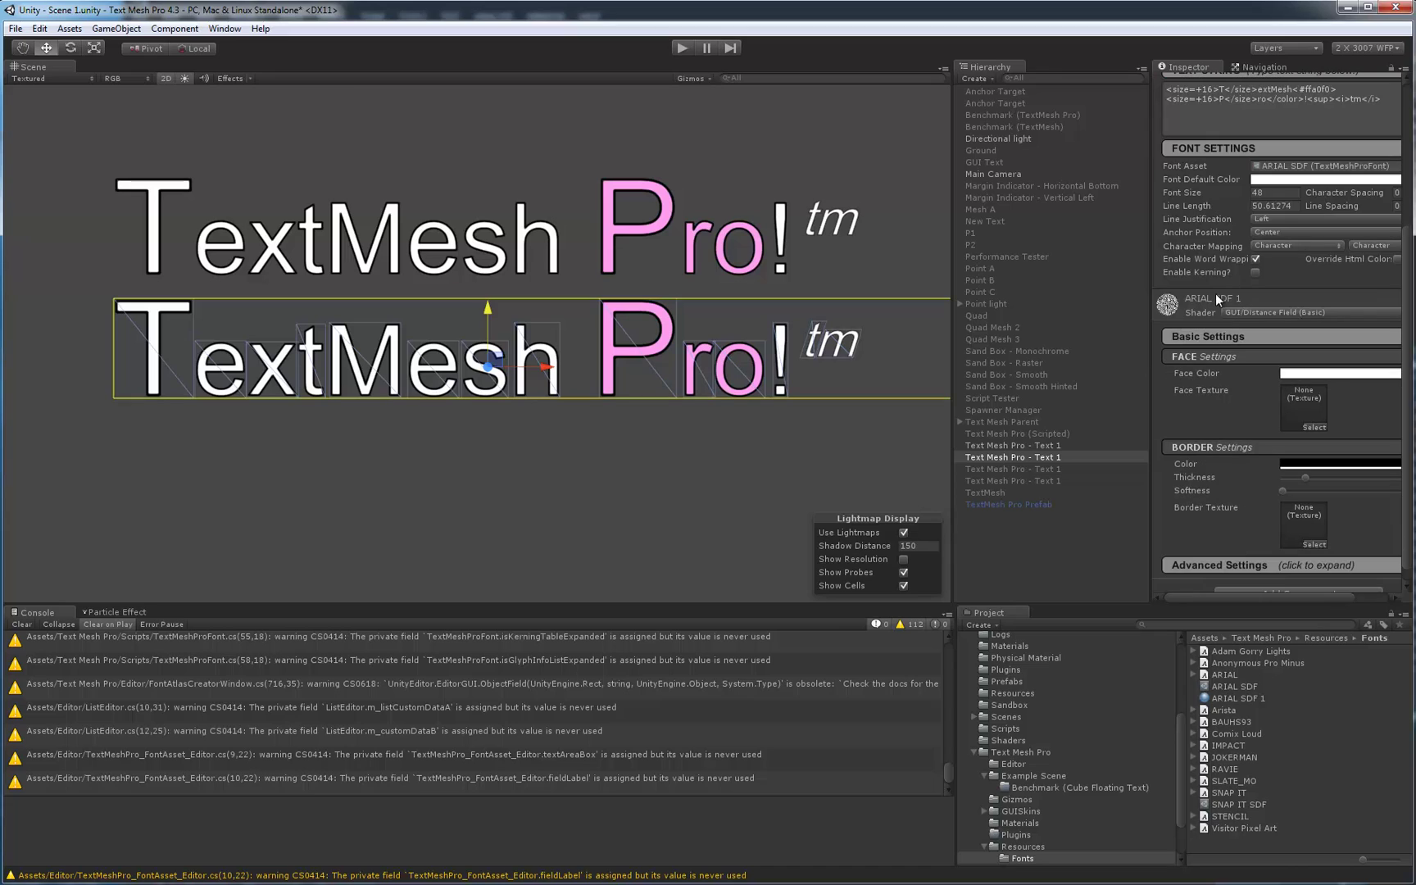
click(1306, 374)
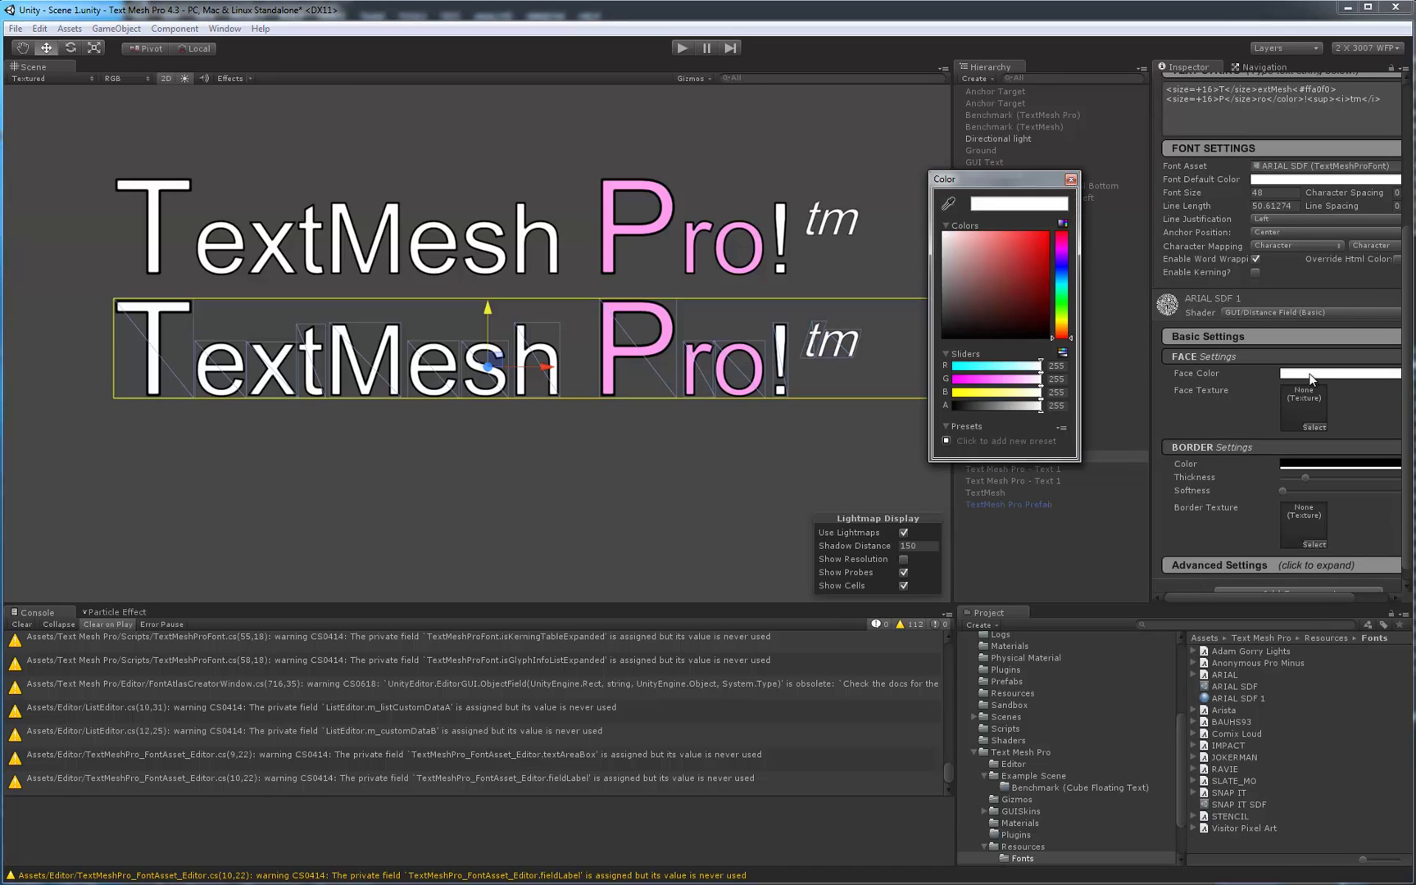
drag(1036, 236, 932, 365)
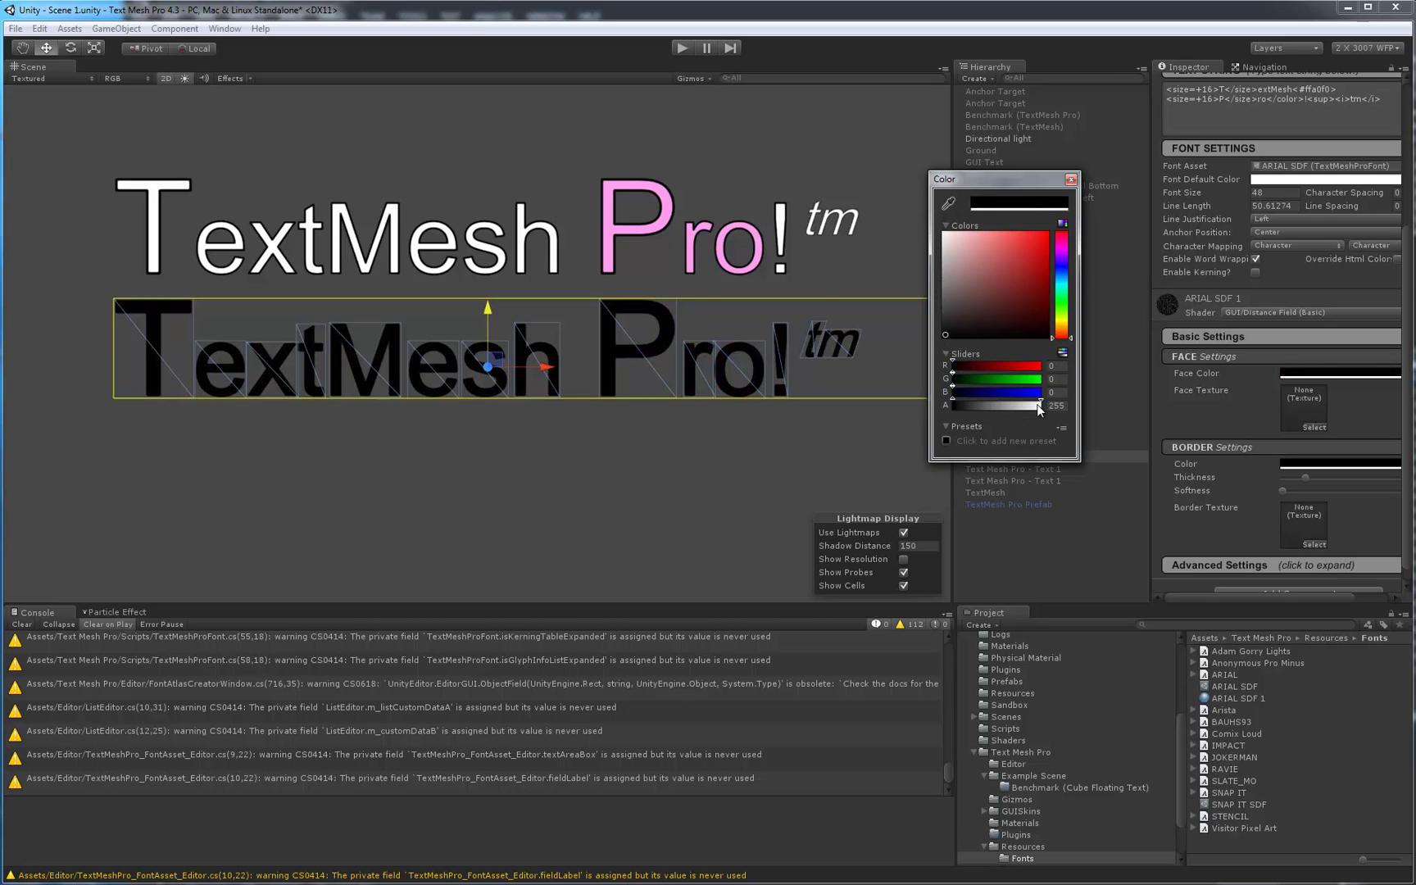
drag(1039, 407, 999, 404)
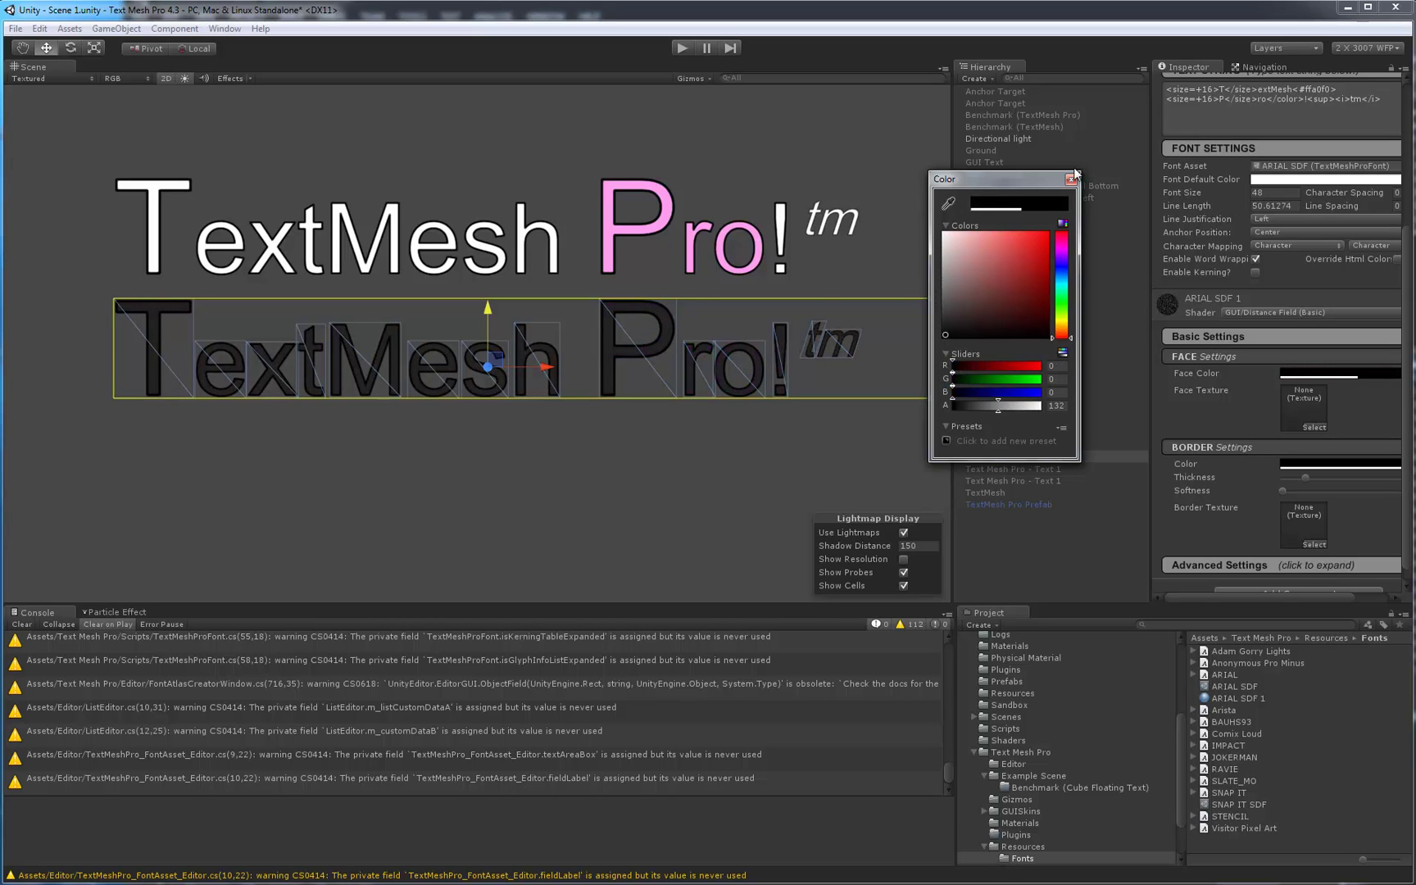
click(1072, 179)
drag(1307, 478, 1244, 474)
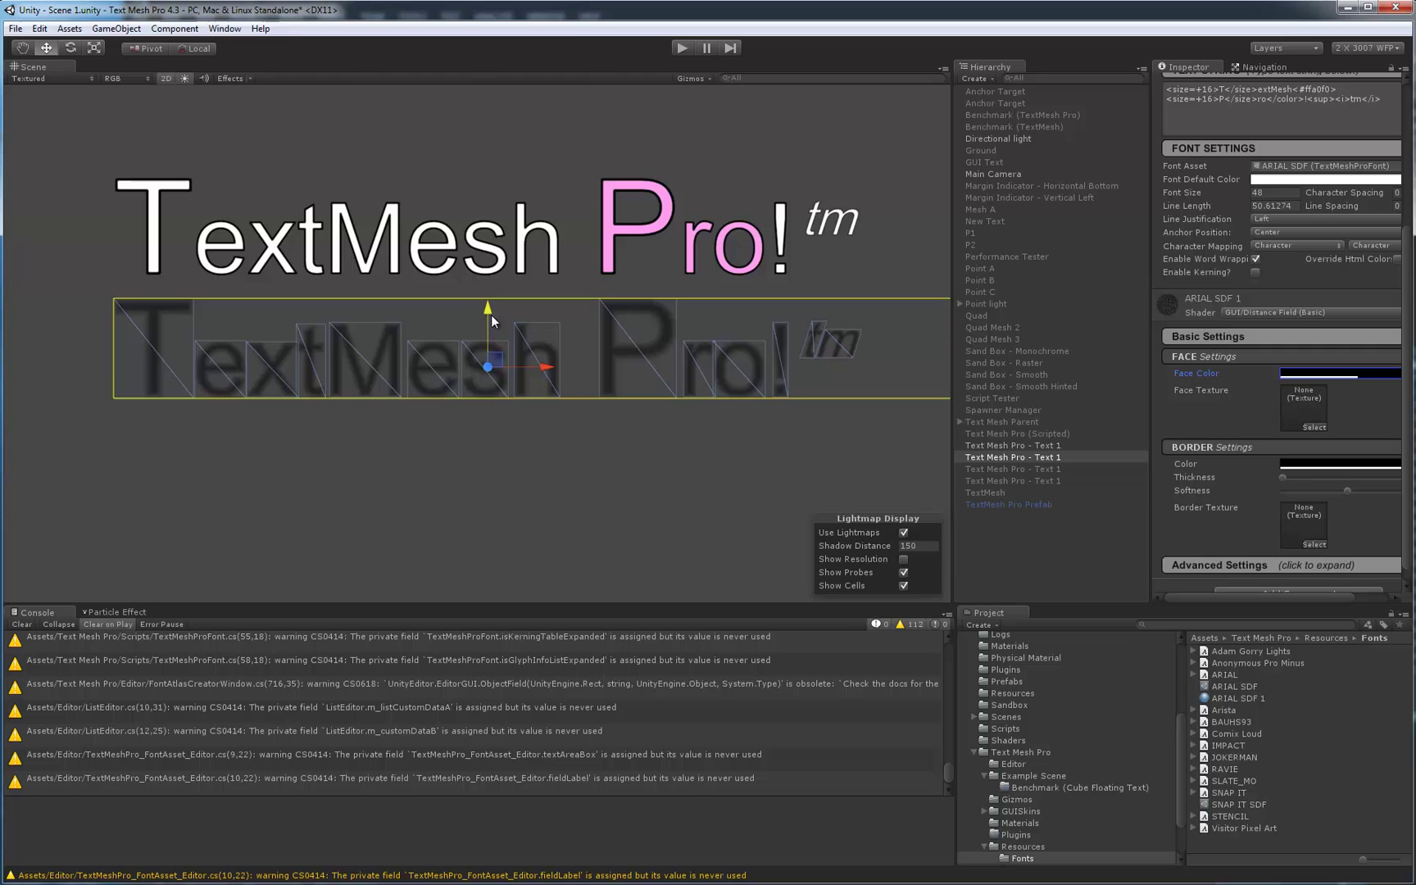
Move the shadow copy up behind the white title, nudge it slightly right, and deselect
drag(486, 313, 499, 208)
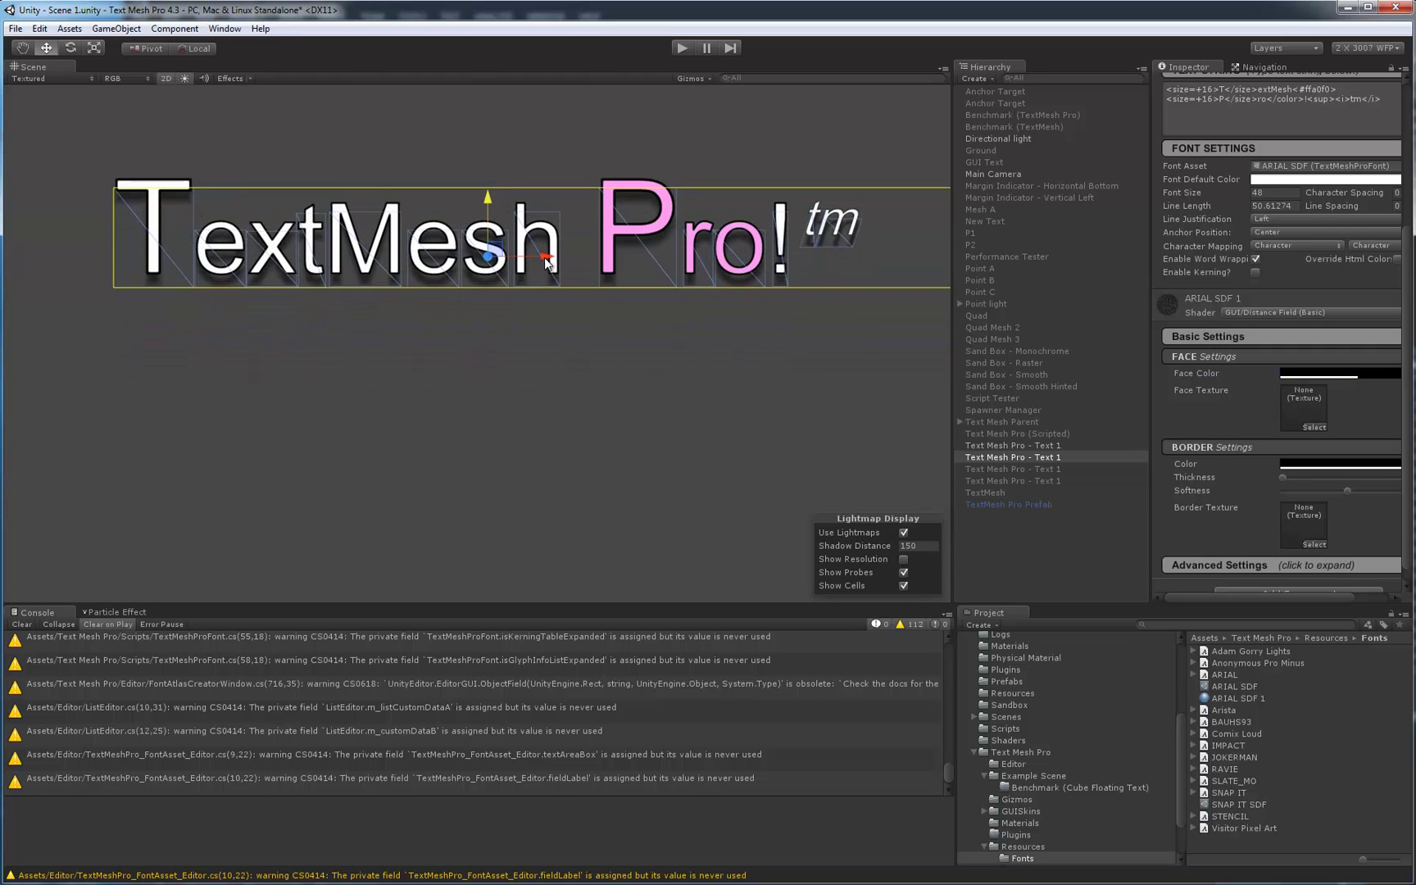
drag(541, 260, 546, 263)
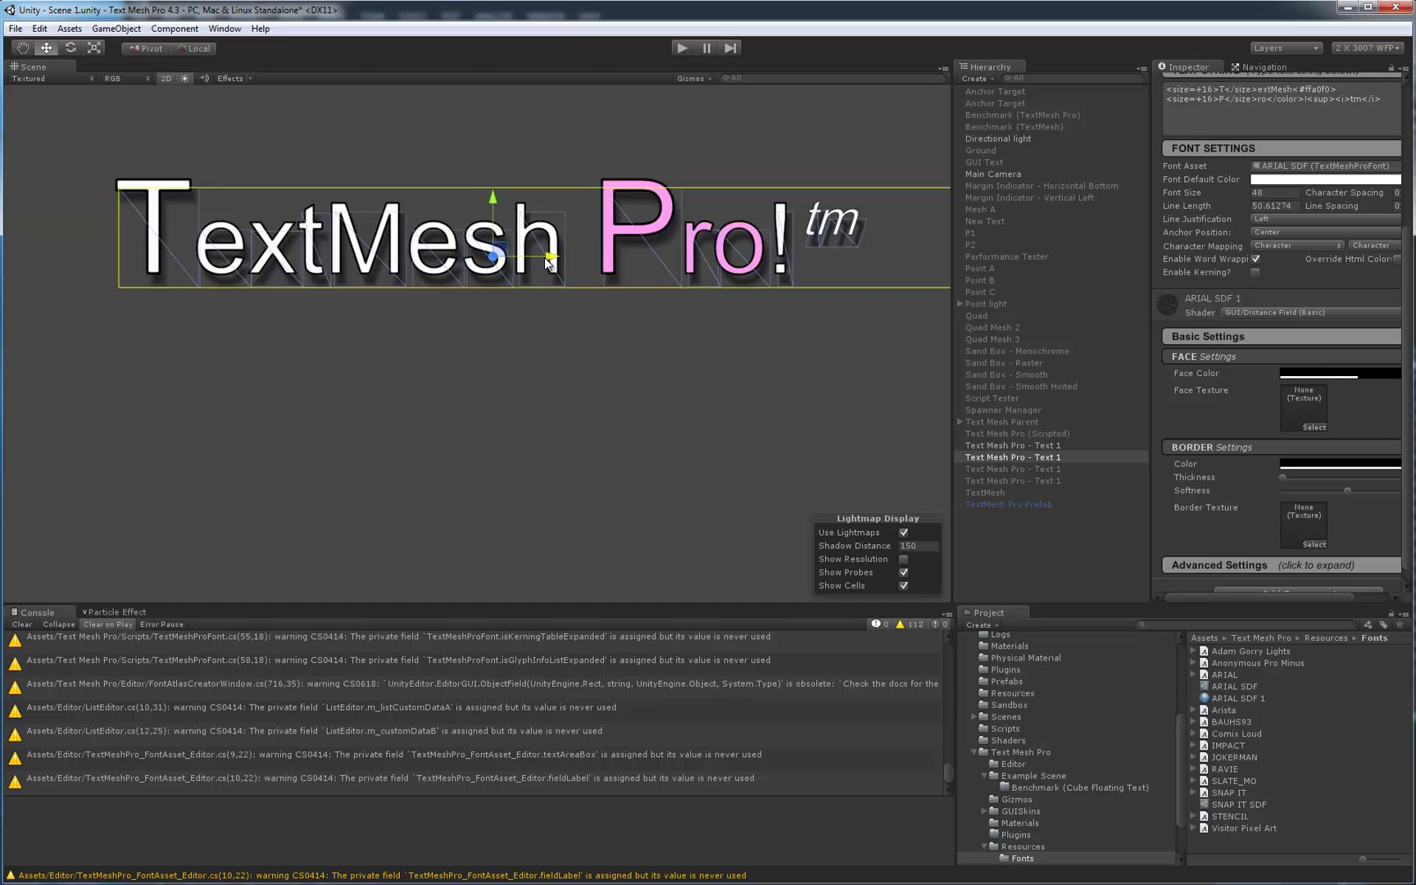
click(1032, 569)
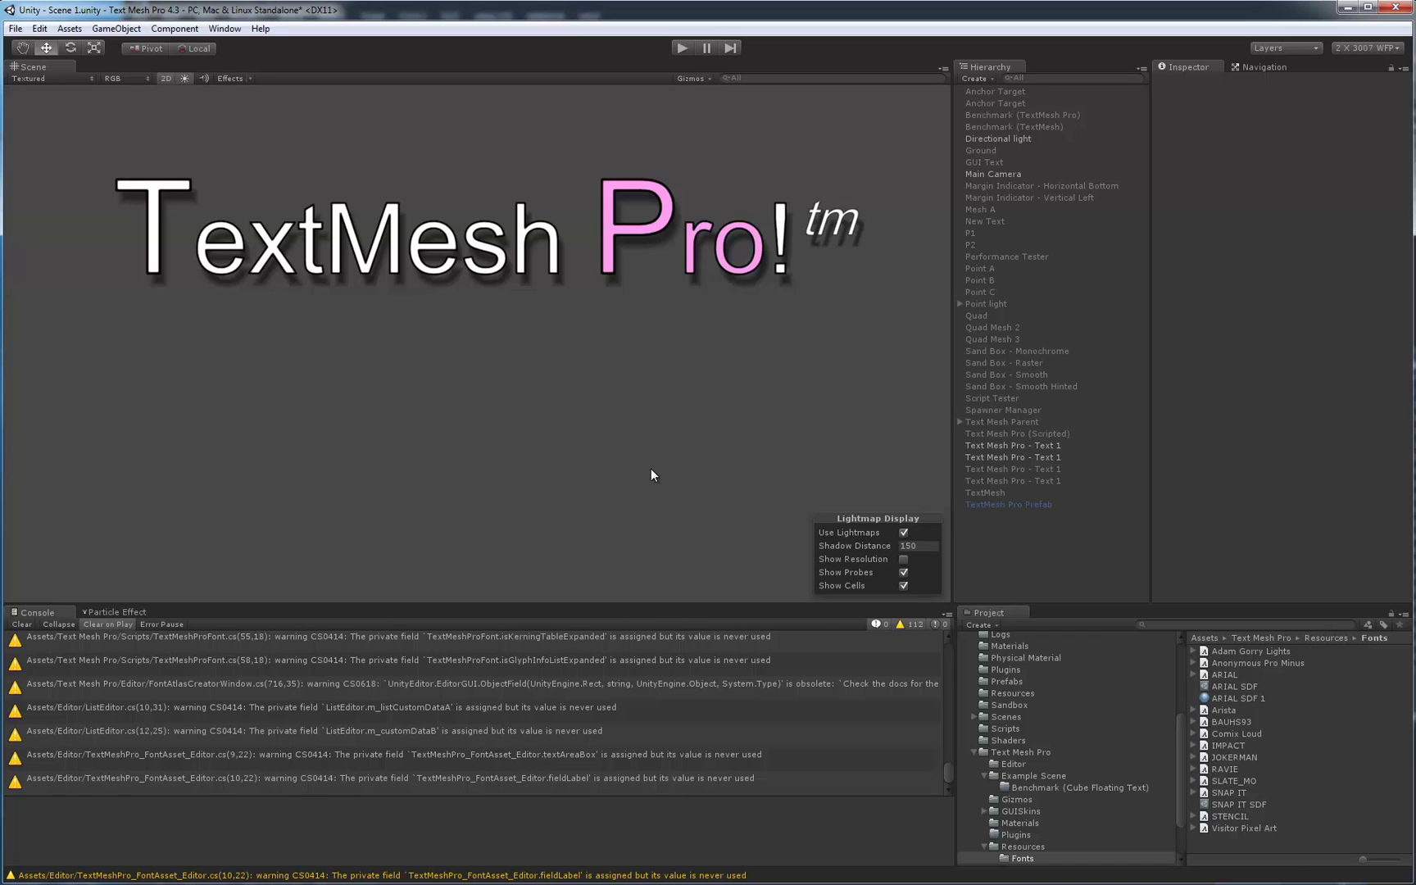
Inspect the ARIAL SDF font asset, expanding and collapsing its Character Set Info
click(1230, 686)
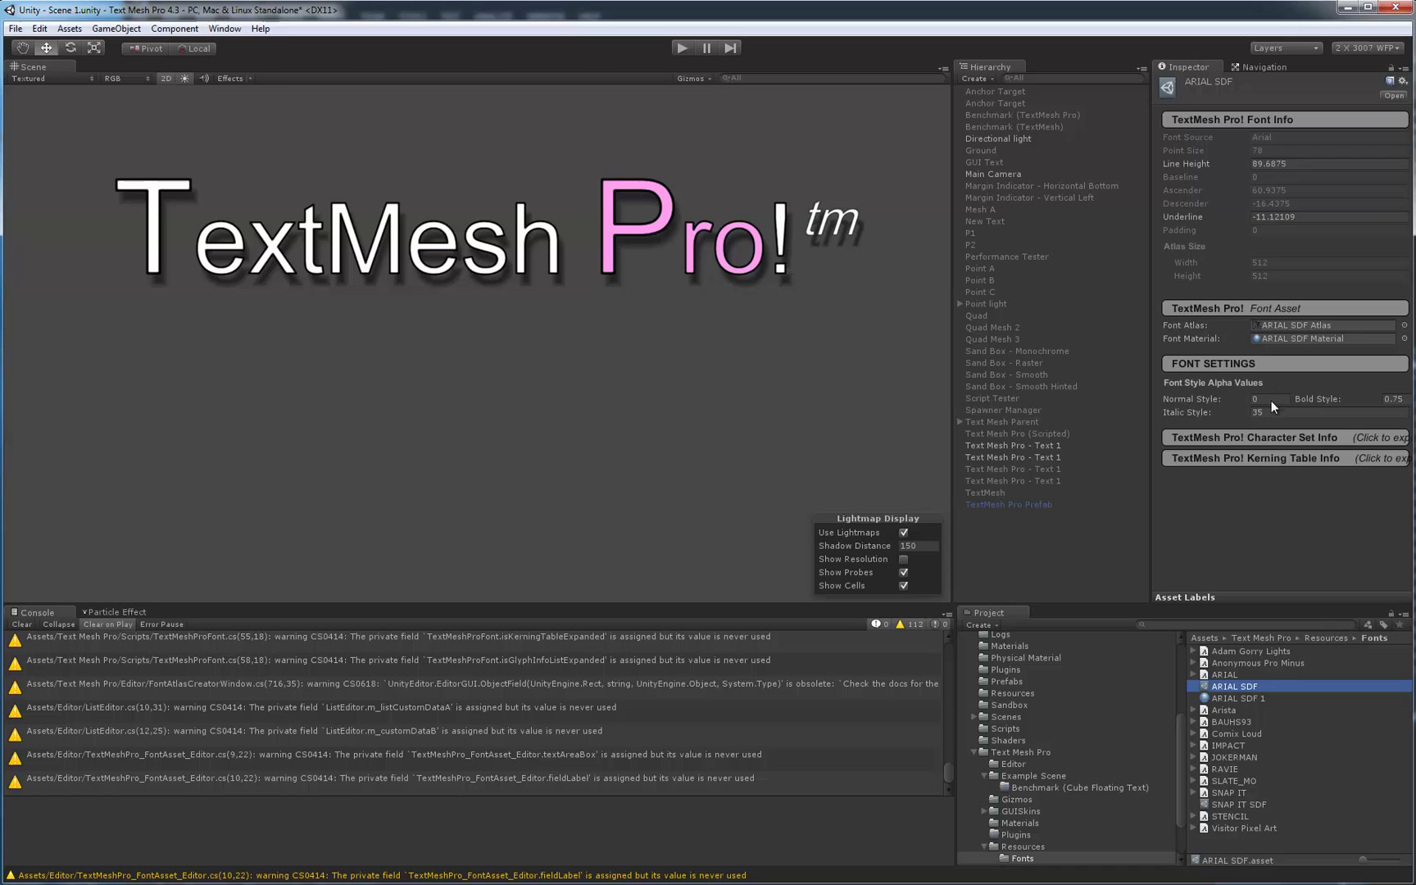
click(1236, 439)
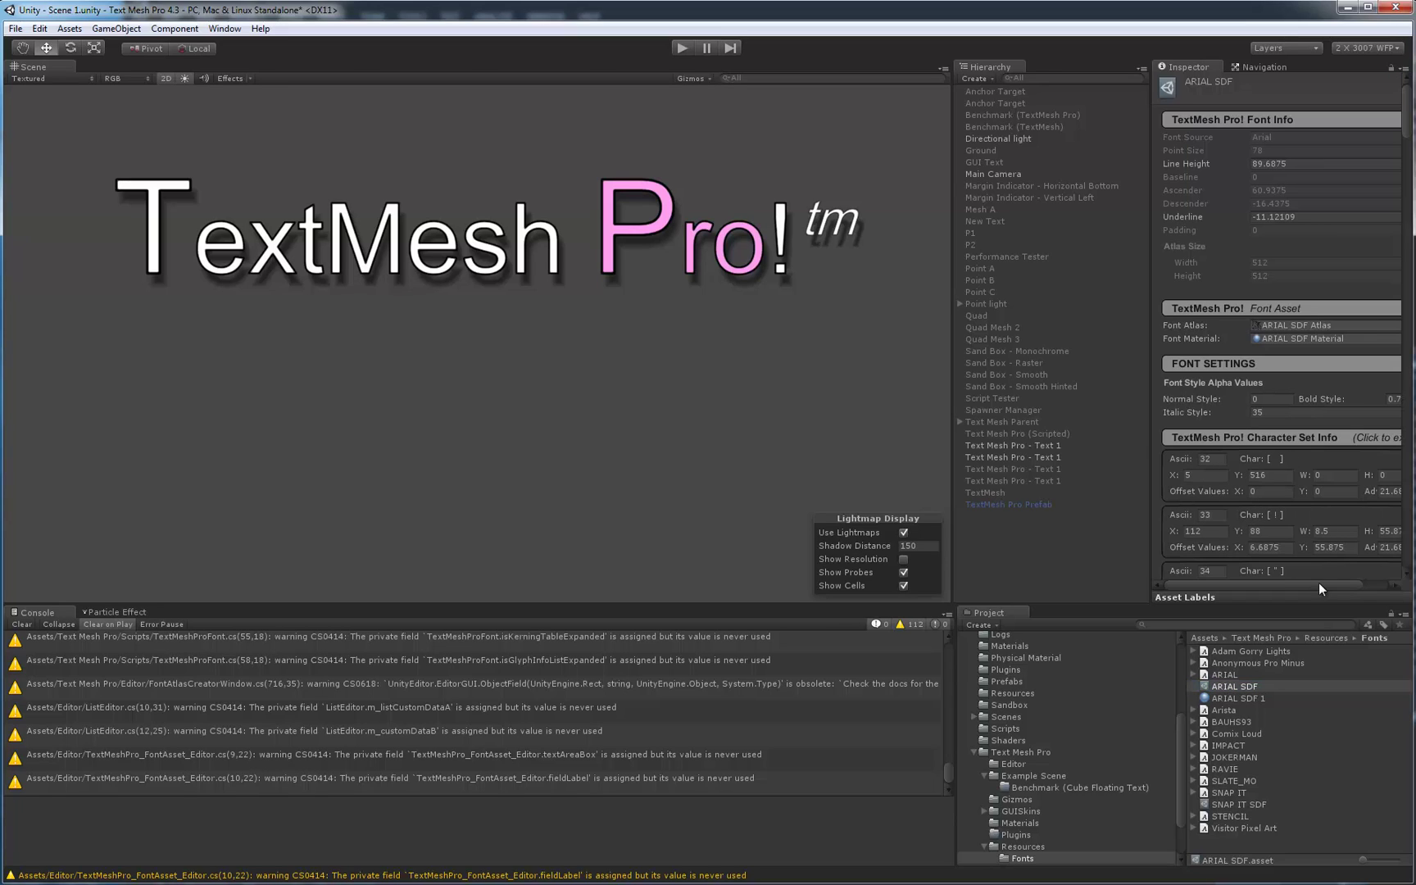
click(1234, 436)
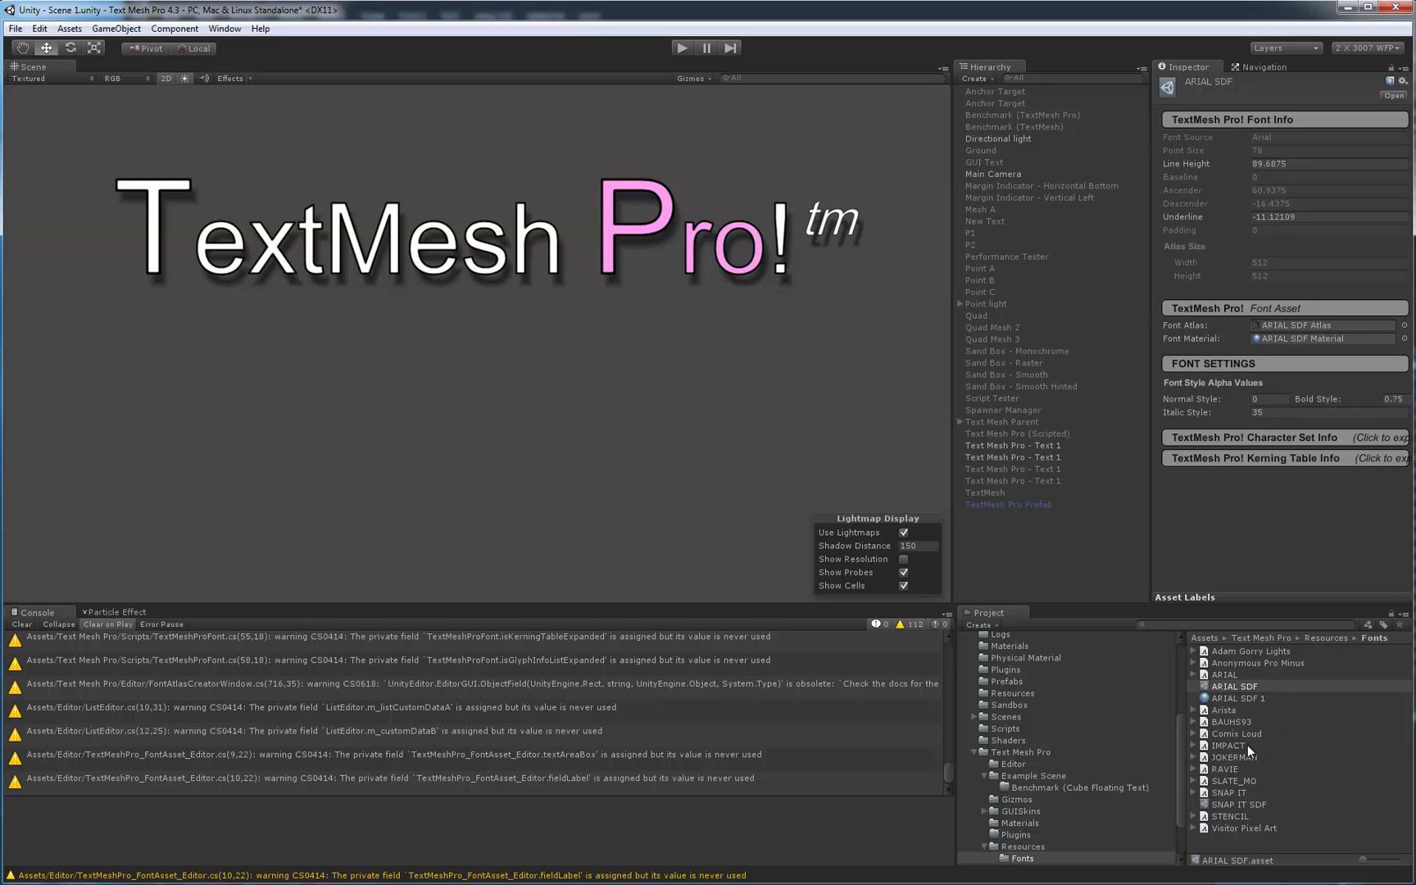
click(1227, 675)
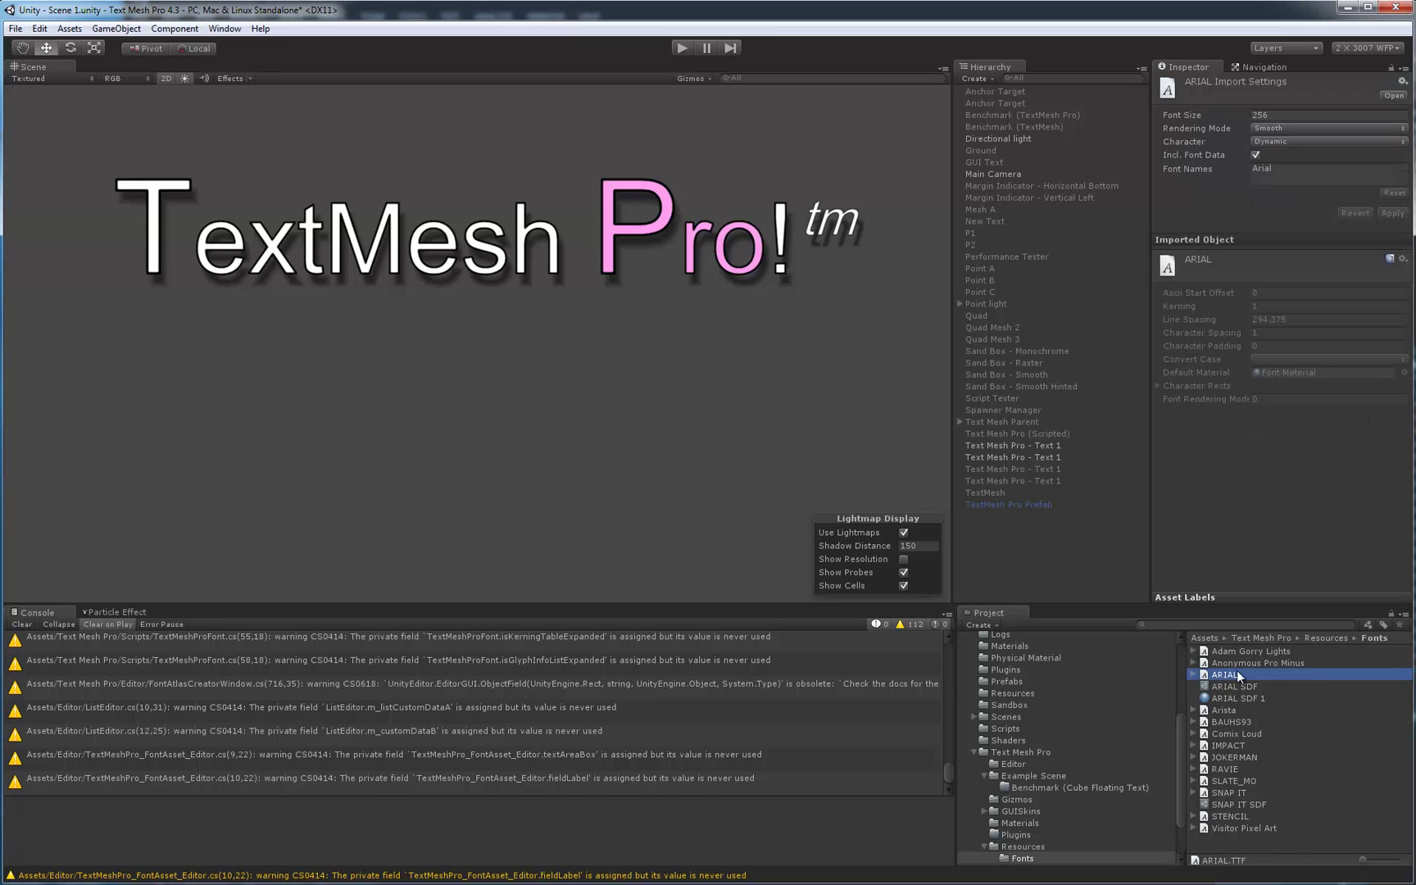
click(1194, 675)
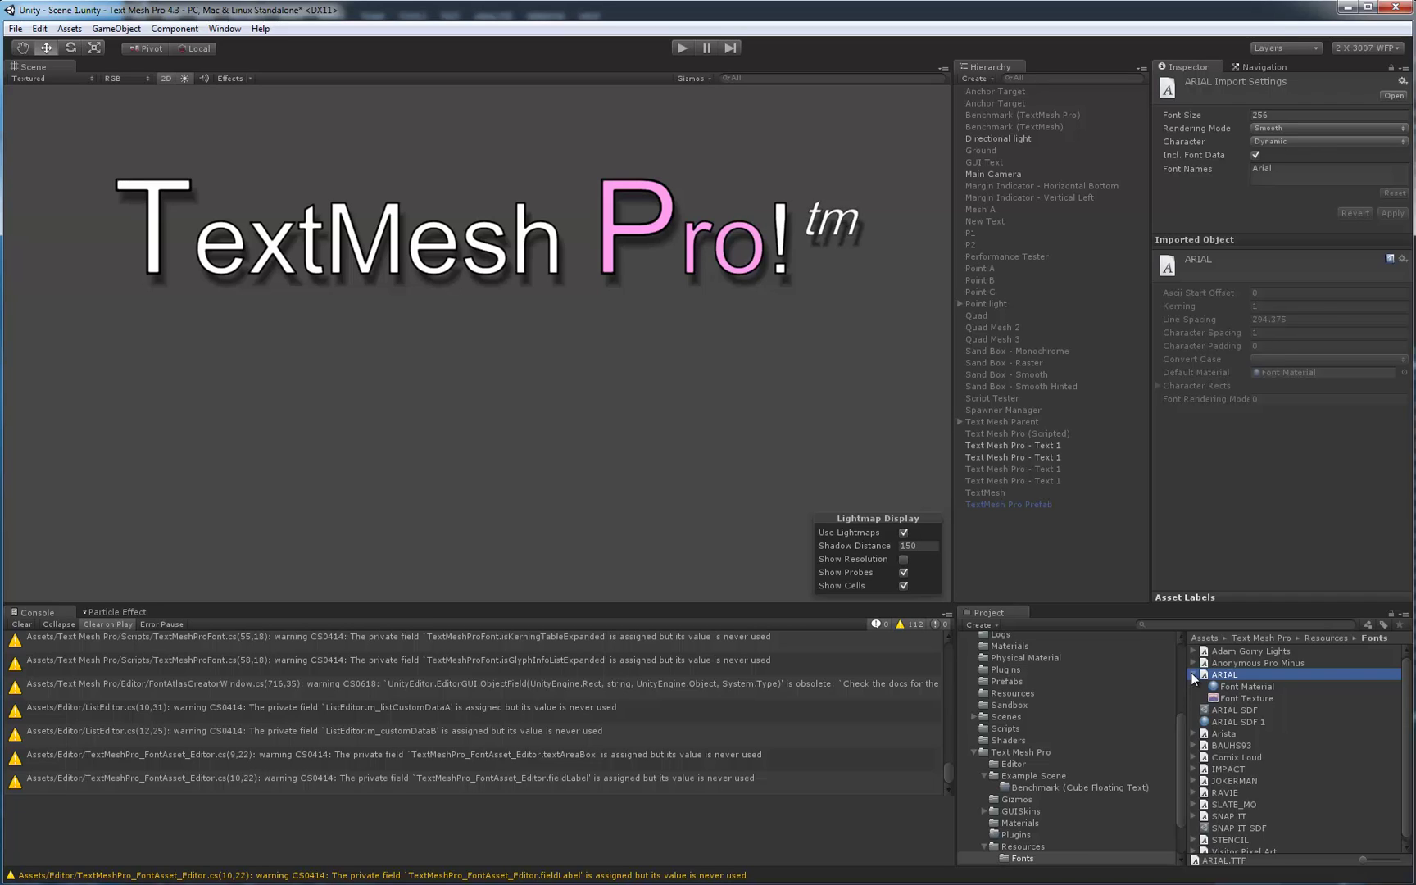
click(1194, 674)
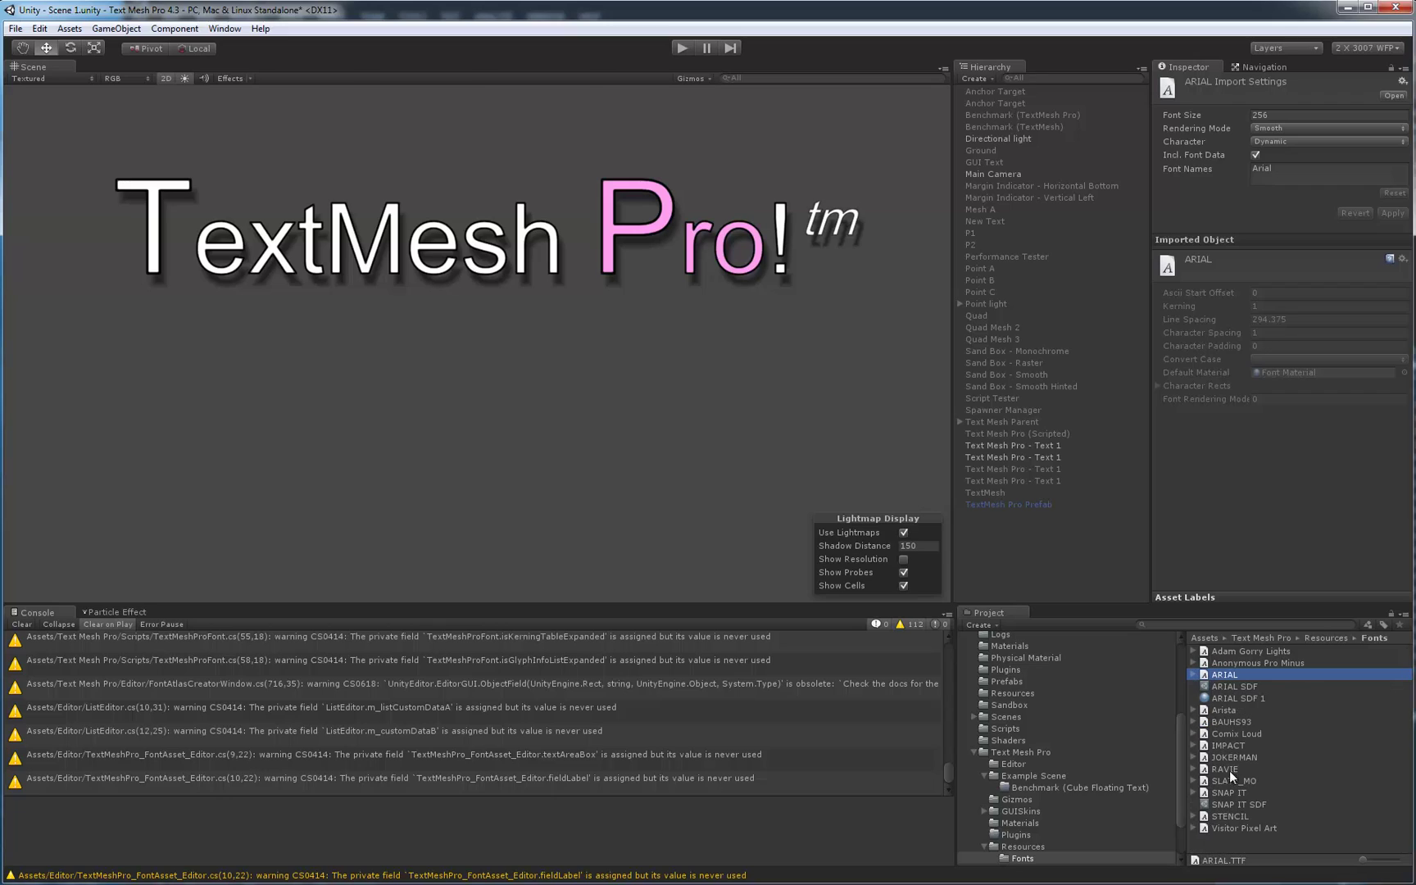
click(1194, 675)
click(1194, 675)
click(1232, 686)
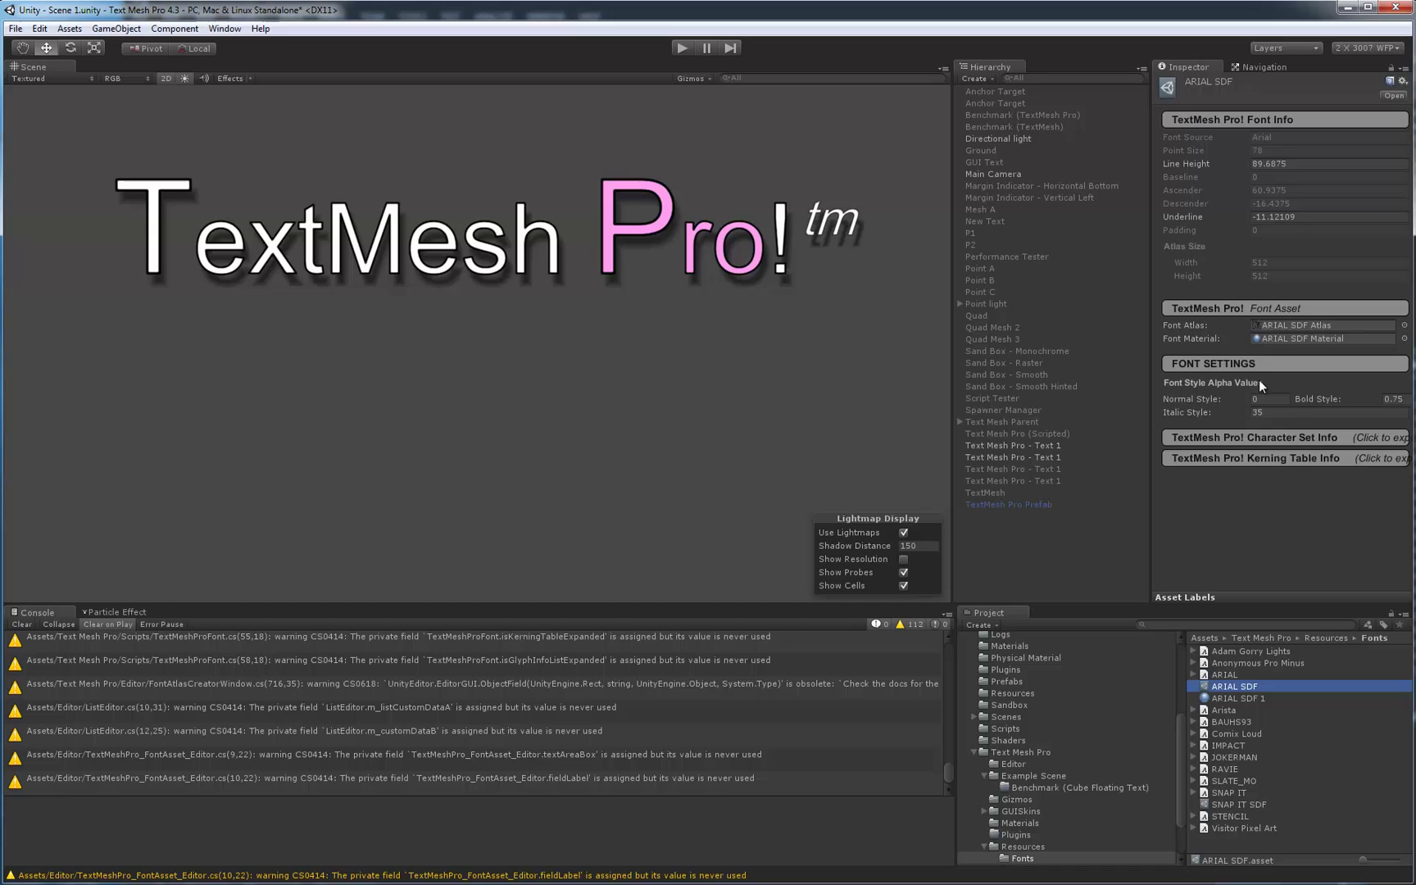
click(1280, 325)
click(1278, 337)
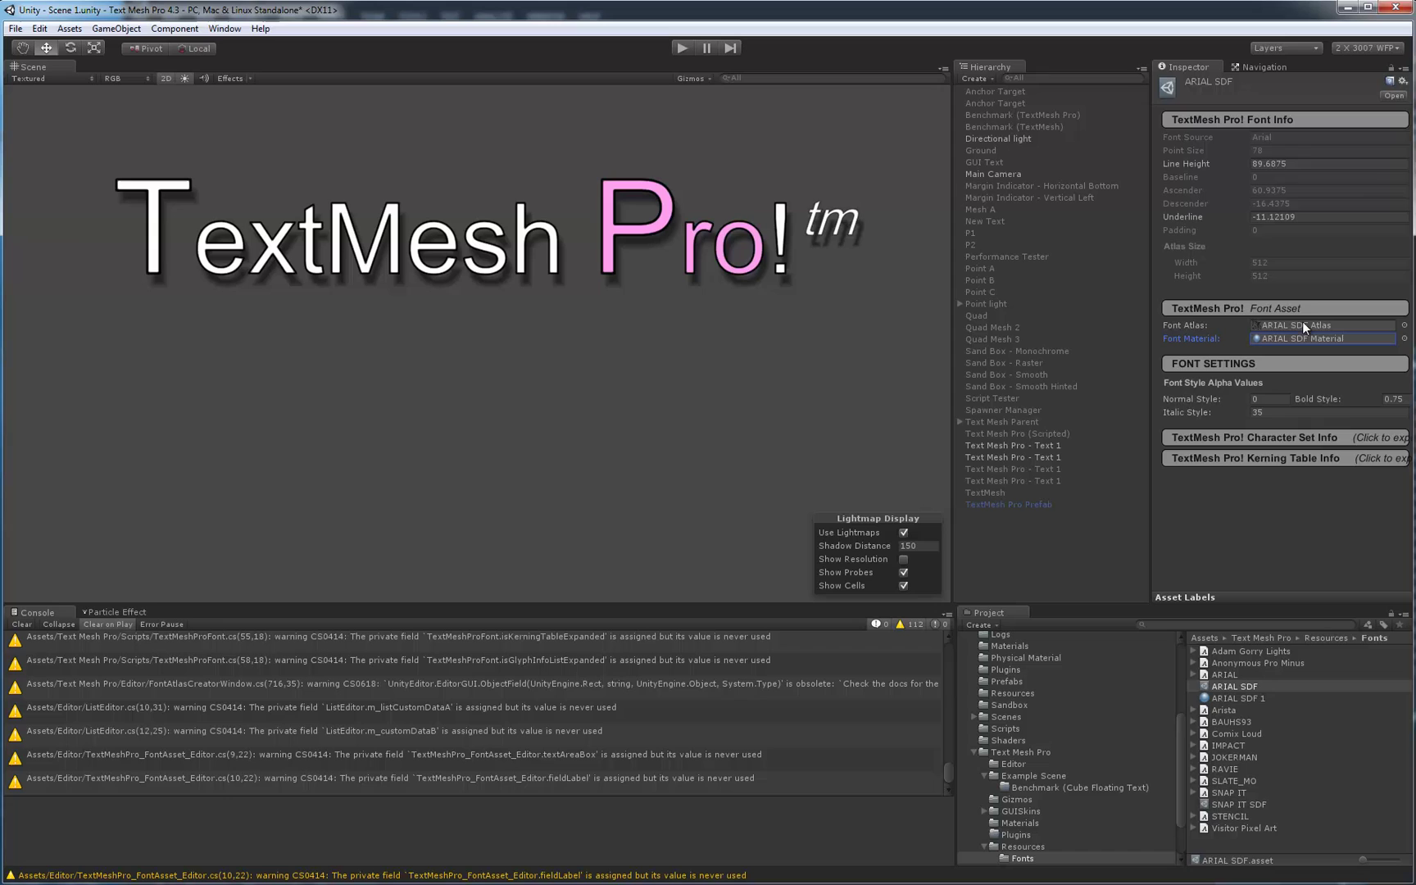
scroll(542, 377, up, 5)
scroll(542, 376, up, 5)
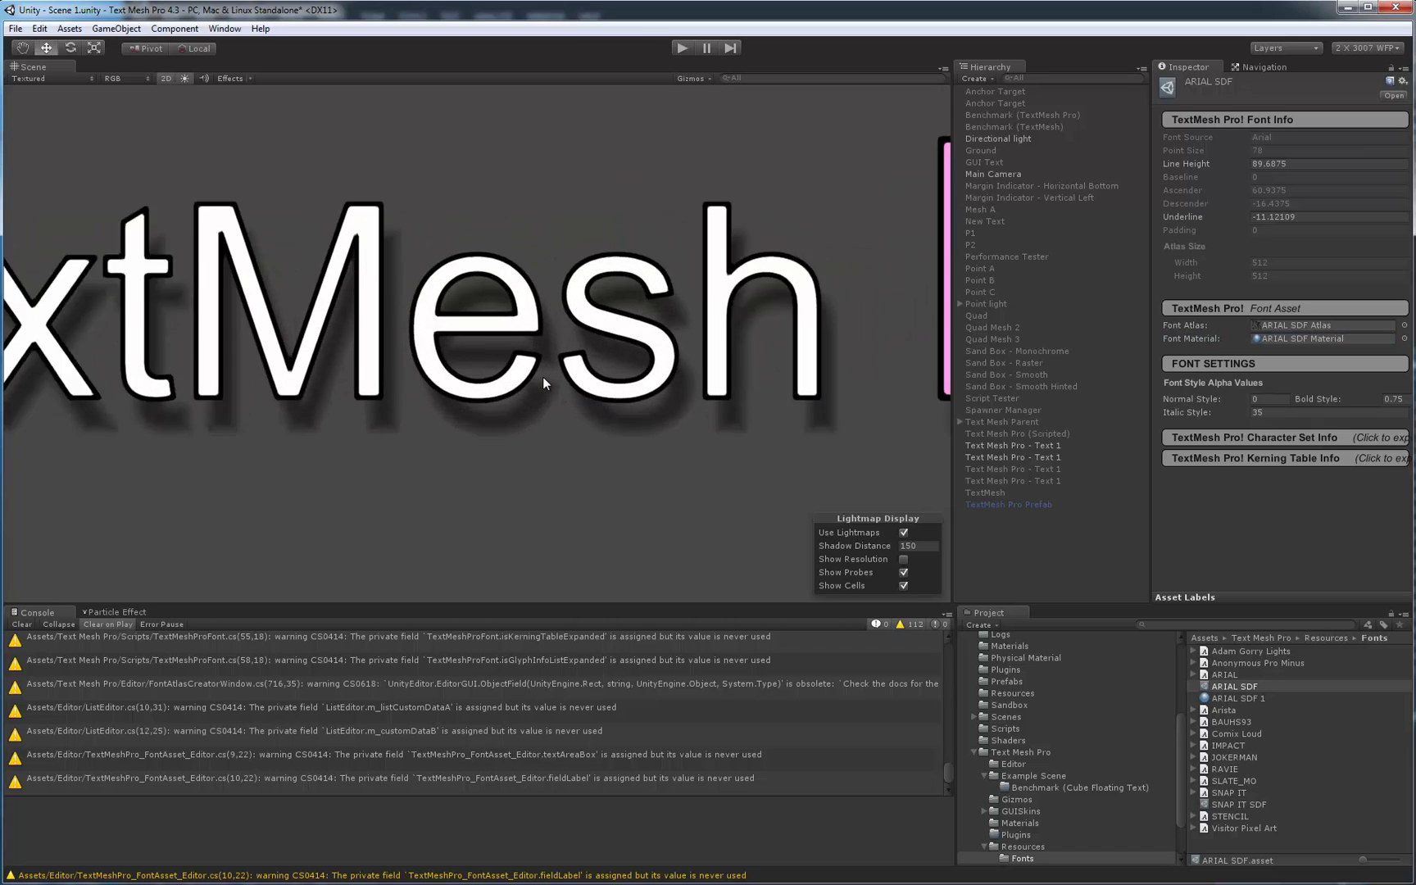
scroll(681, 400, down, 1)
scroll(682, 394, down, 5)
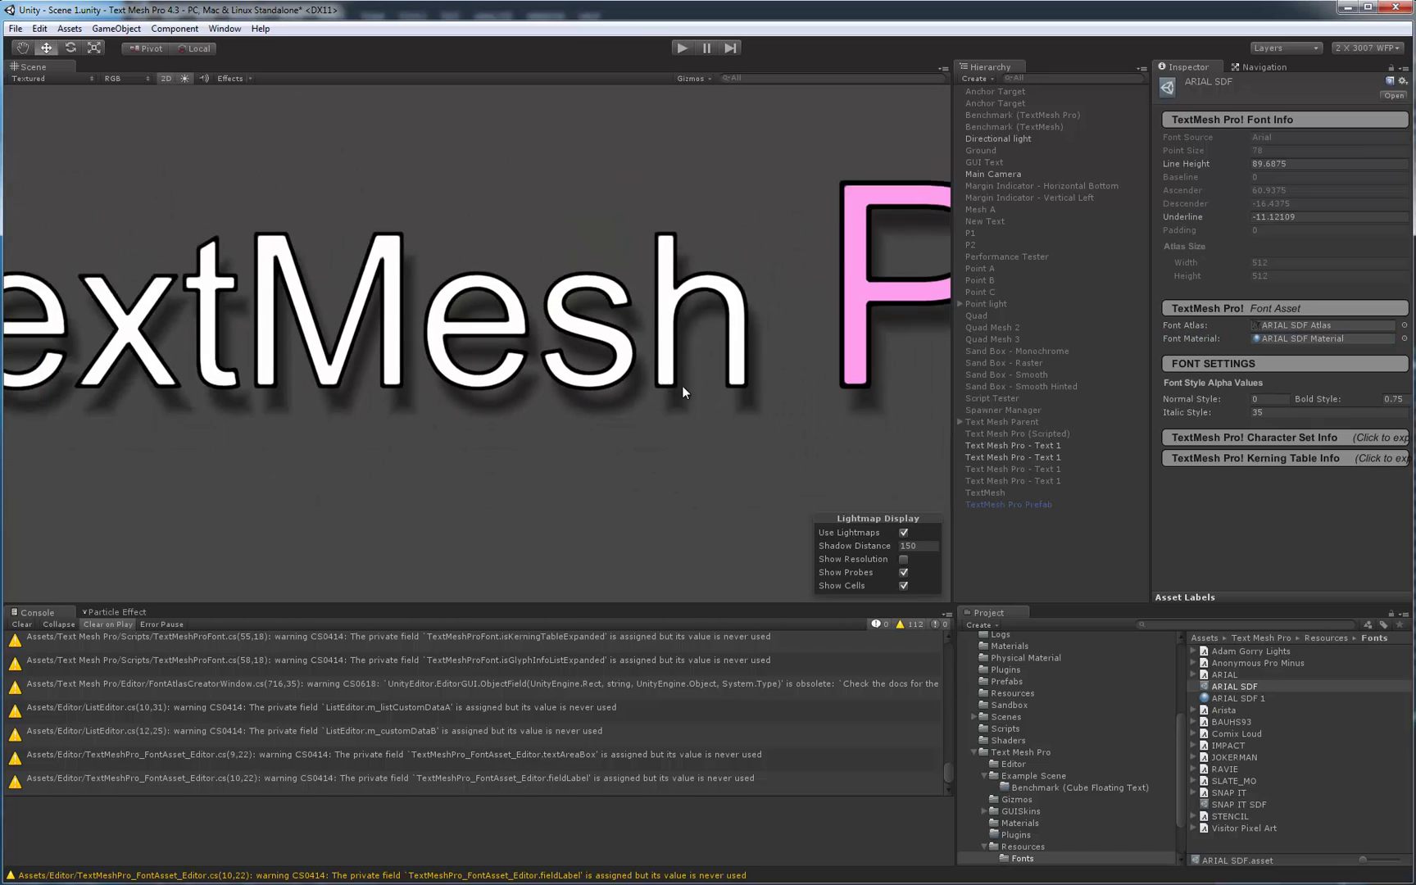
middle_drag(543, 382, 515, 263)
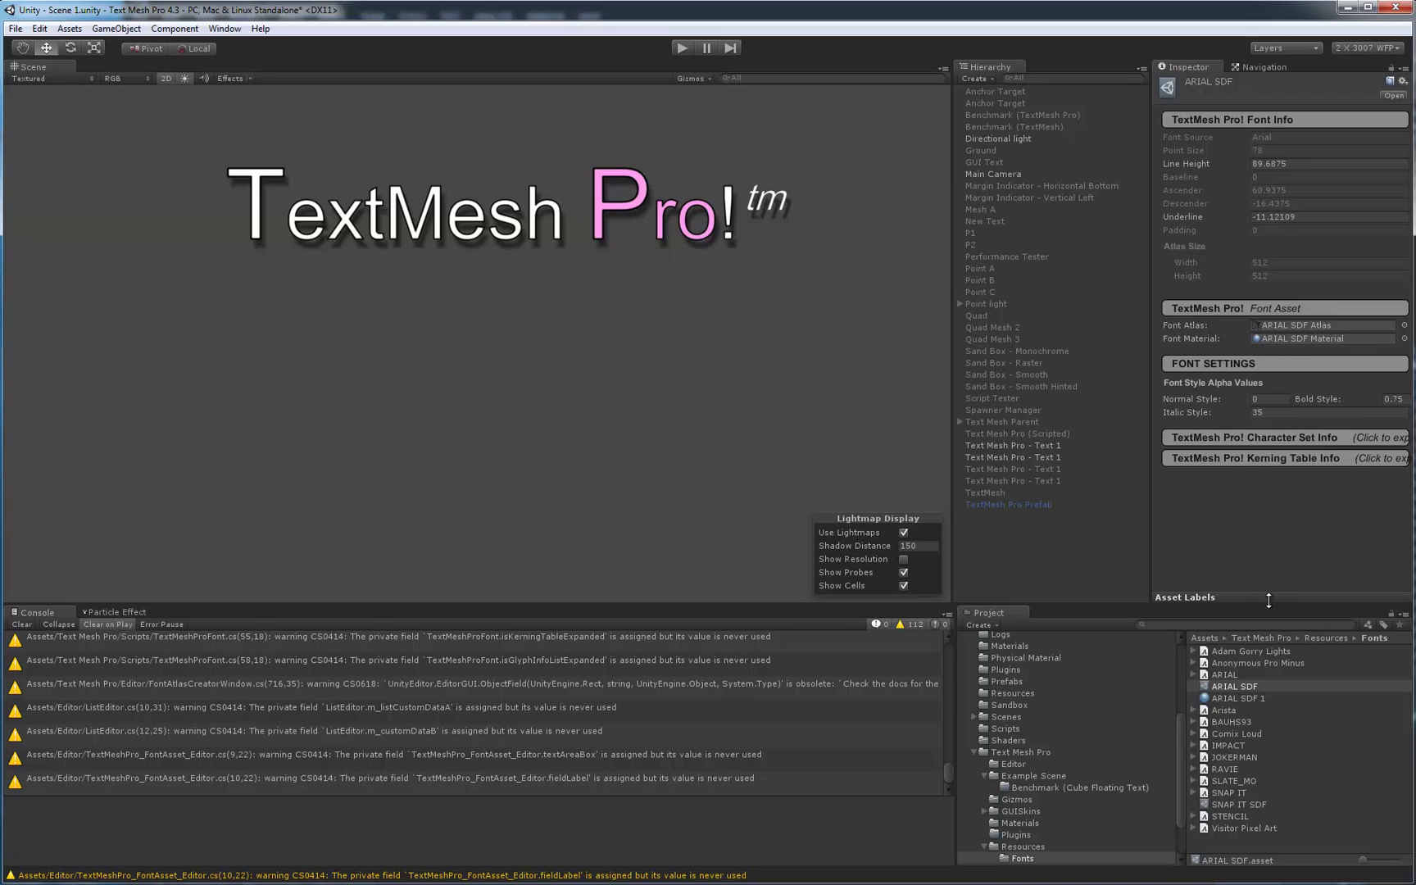
Rename the ARIAL SDF 1 material in the Fonts folder to 'Shadow'
click(1237, 699)
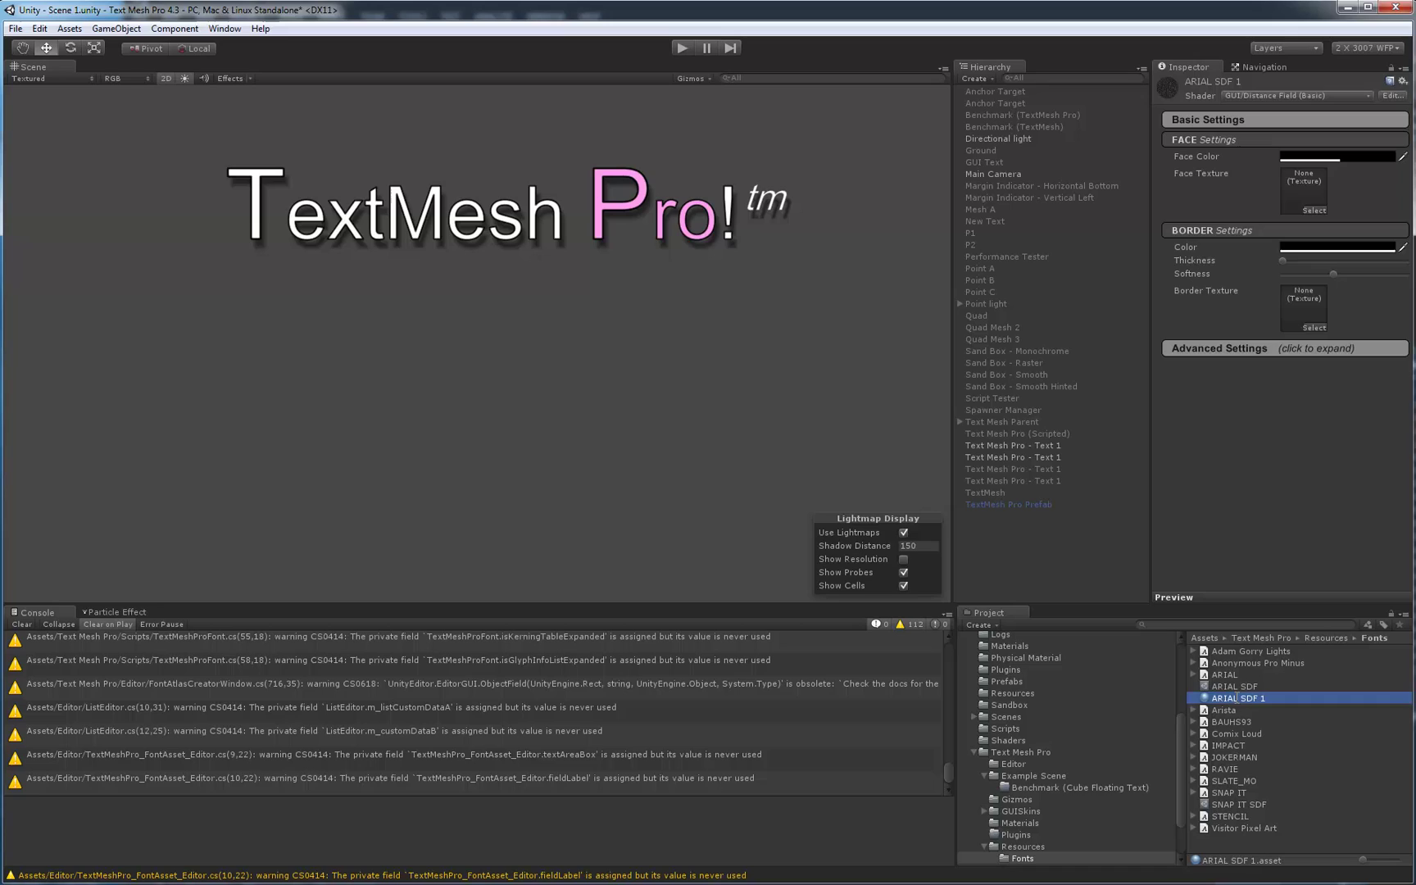
click(1235, 697)
text(shad)
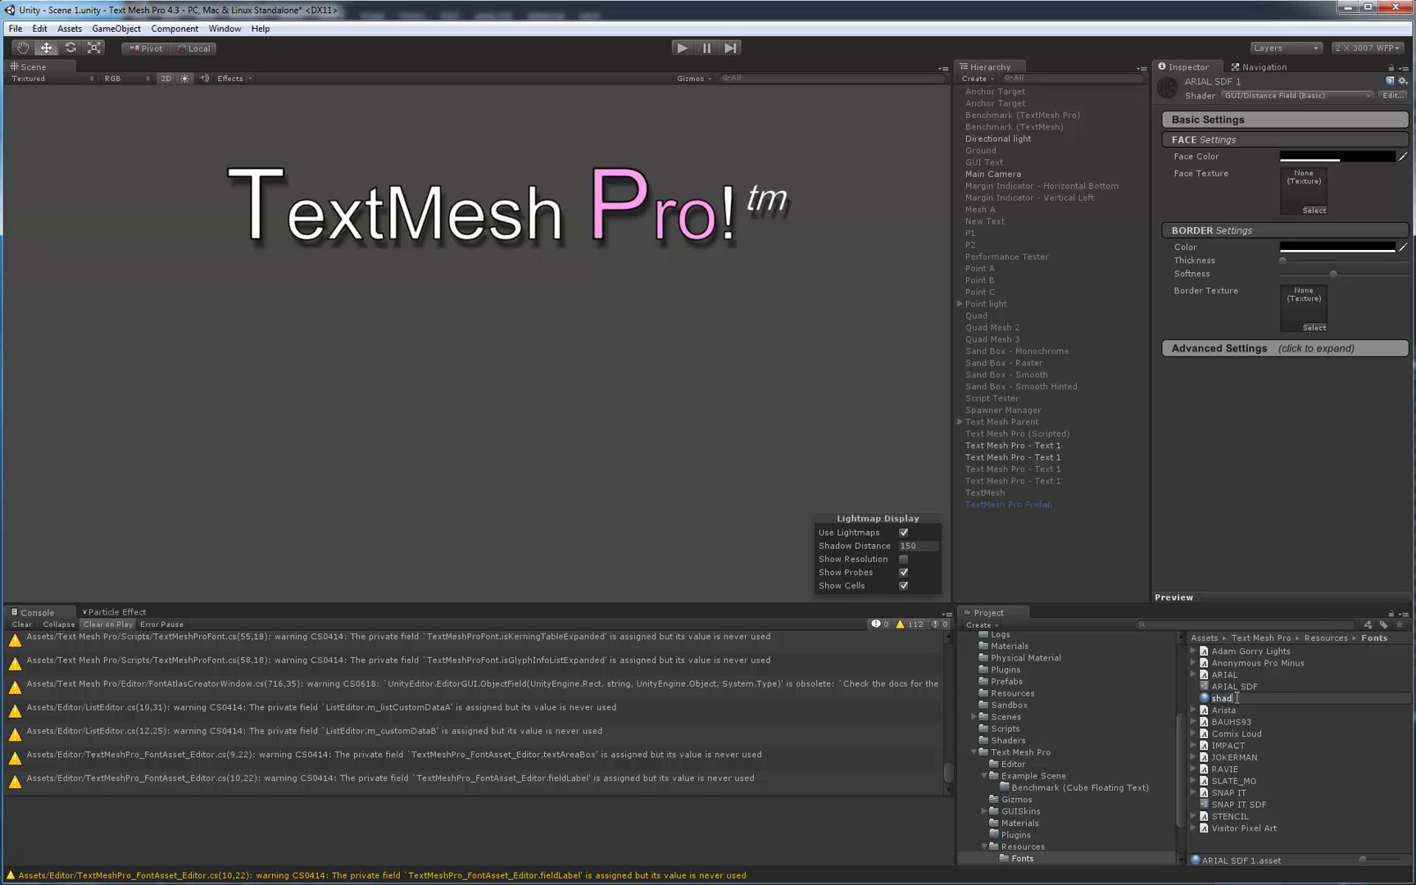
key(BackSpace)
key(BackSpace)
key(BackSpace)
key(BackSpace)
text(Shadow)
key(Return)
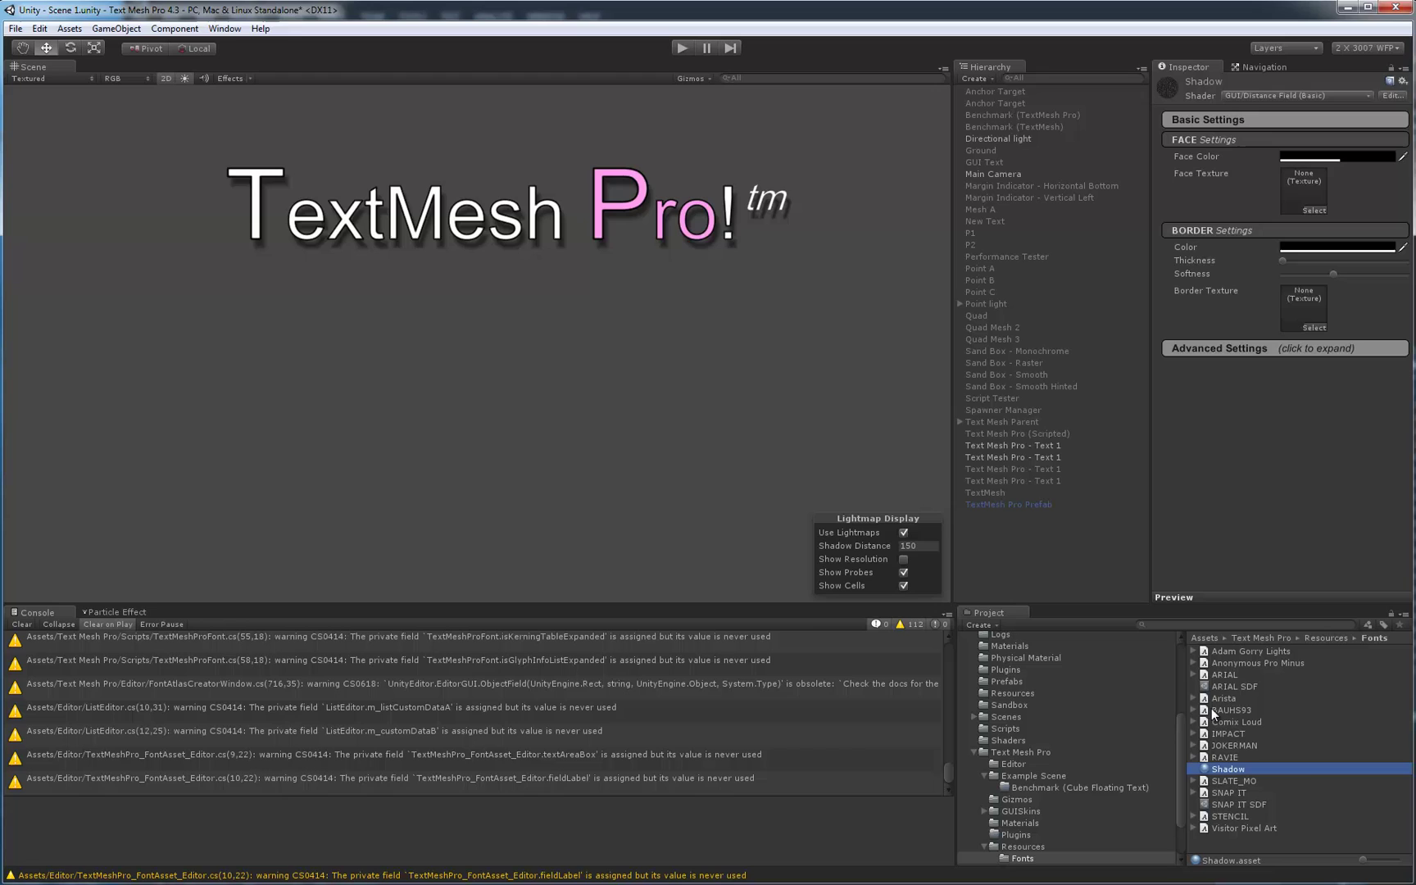
Frame and pan the scene view around the TextMesh Pro text
click(1029, 457)
key(f)
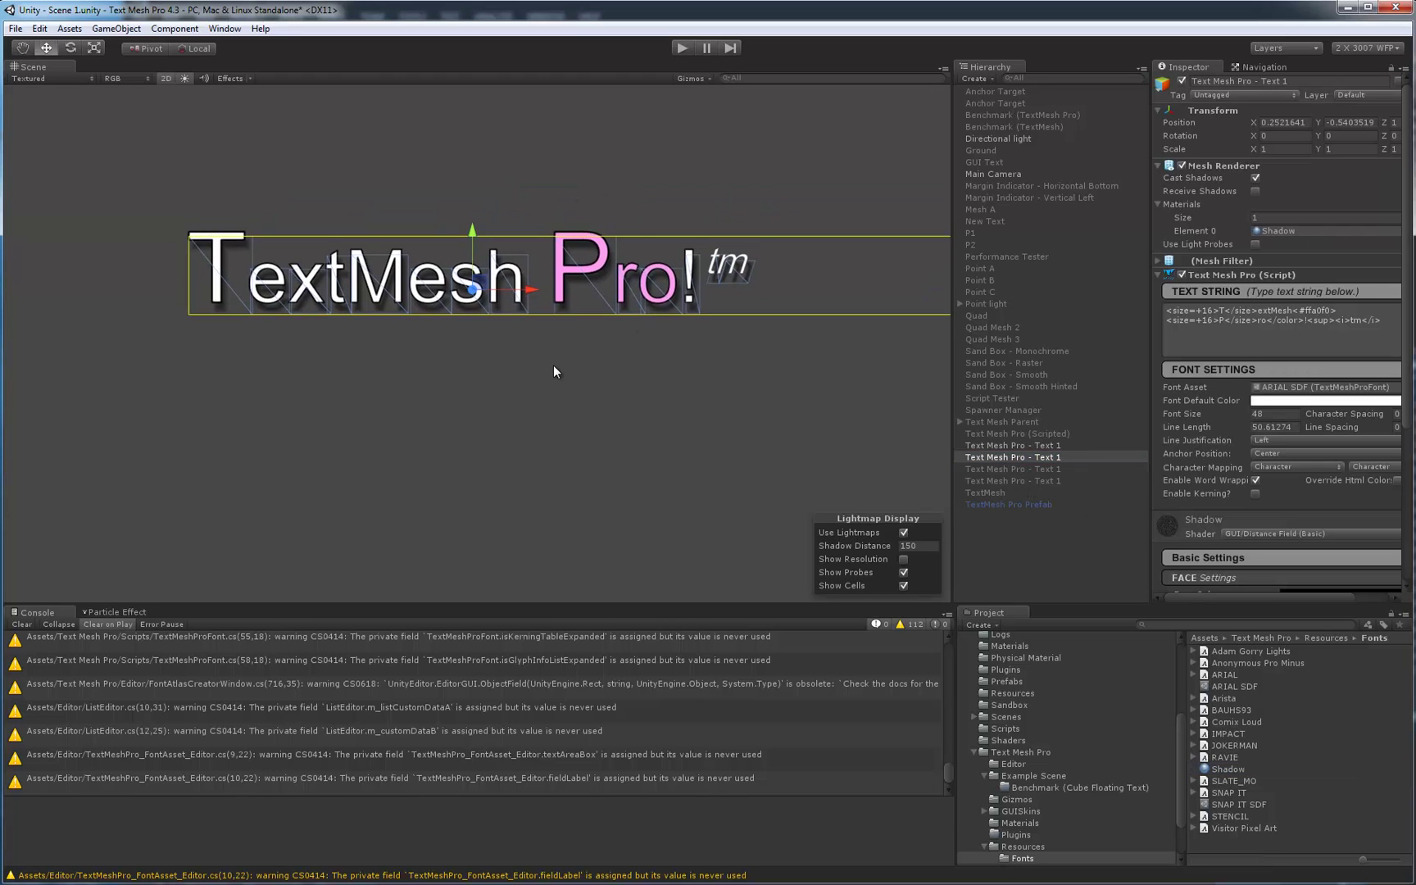
scroll(557, 361, up, 5)
middle_drag(457, 317, 494, 343)
scroll(494, 342, down, 1)
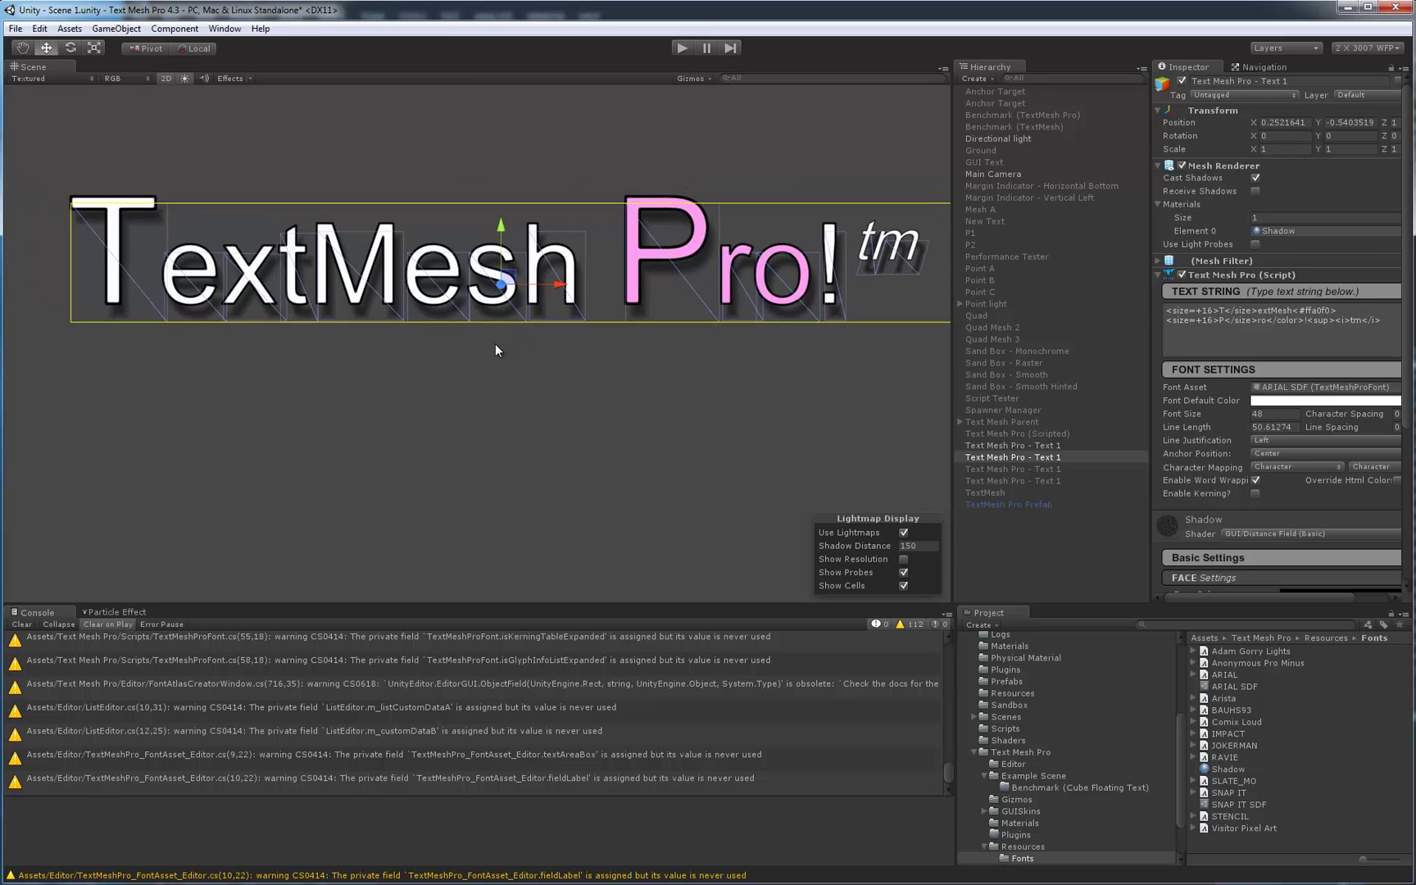
Select the shadow copy, move it below the title, and delete it
click(1037, 466)
click(1028, 446)
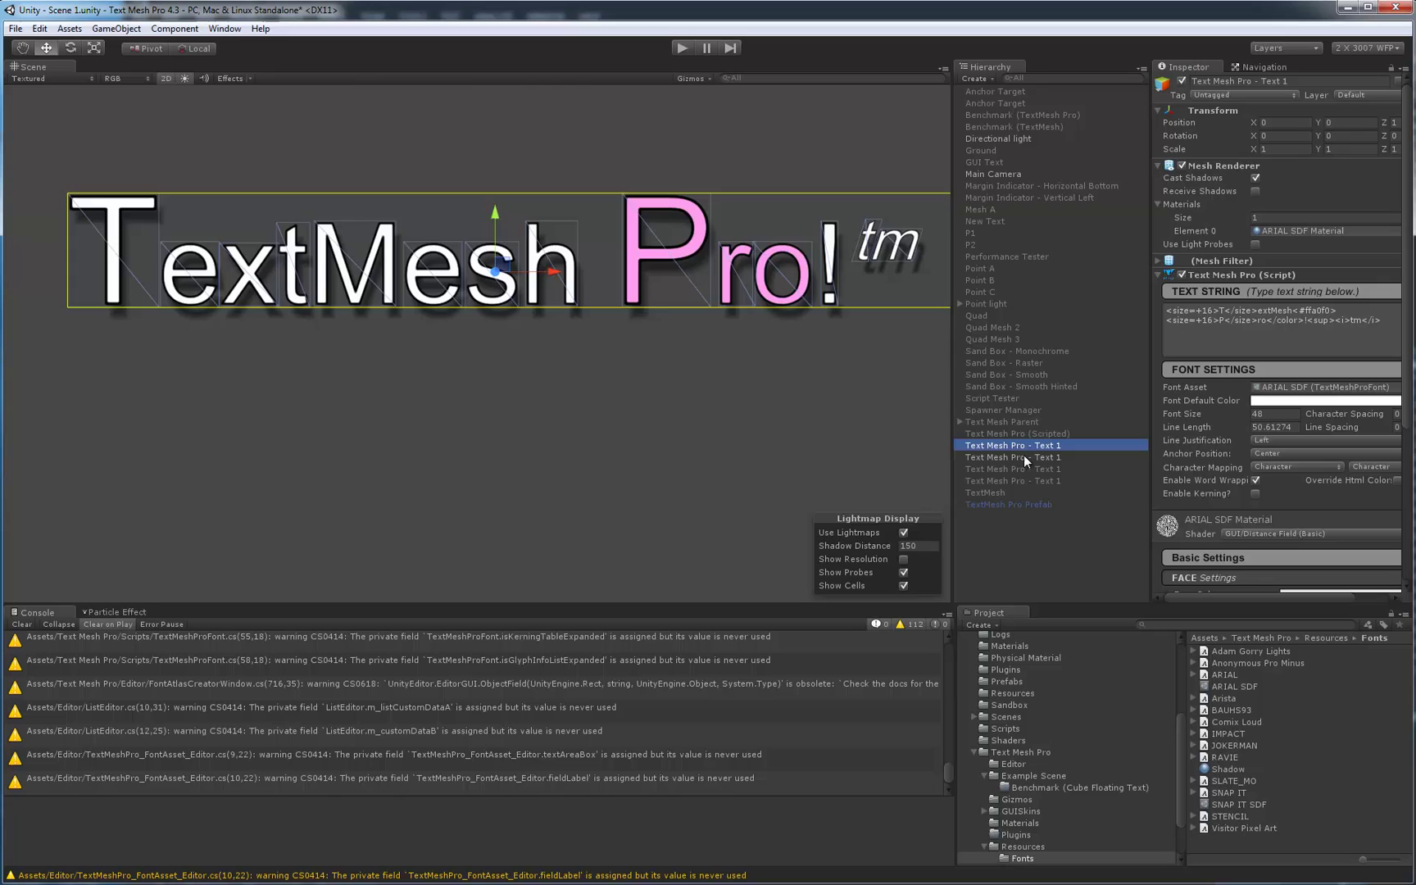
click(1024, 457)
drag(503, 226, 496, 343)
key(Delete)
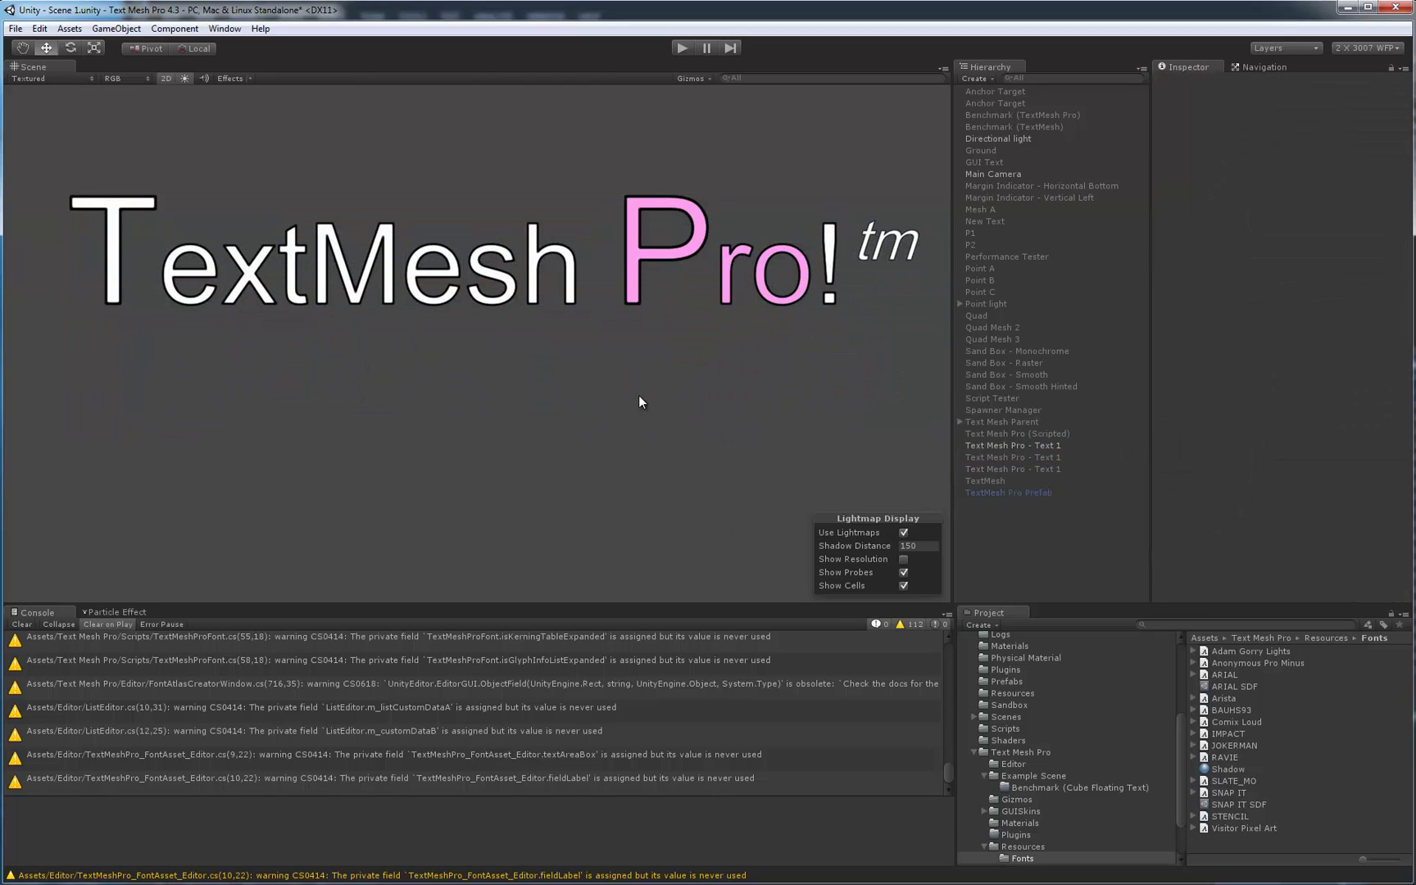
Duplicate the text, move the copy below the original, and give it its own ARIAL SDF 1 material
click(1028, 447)
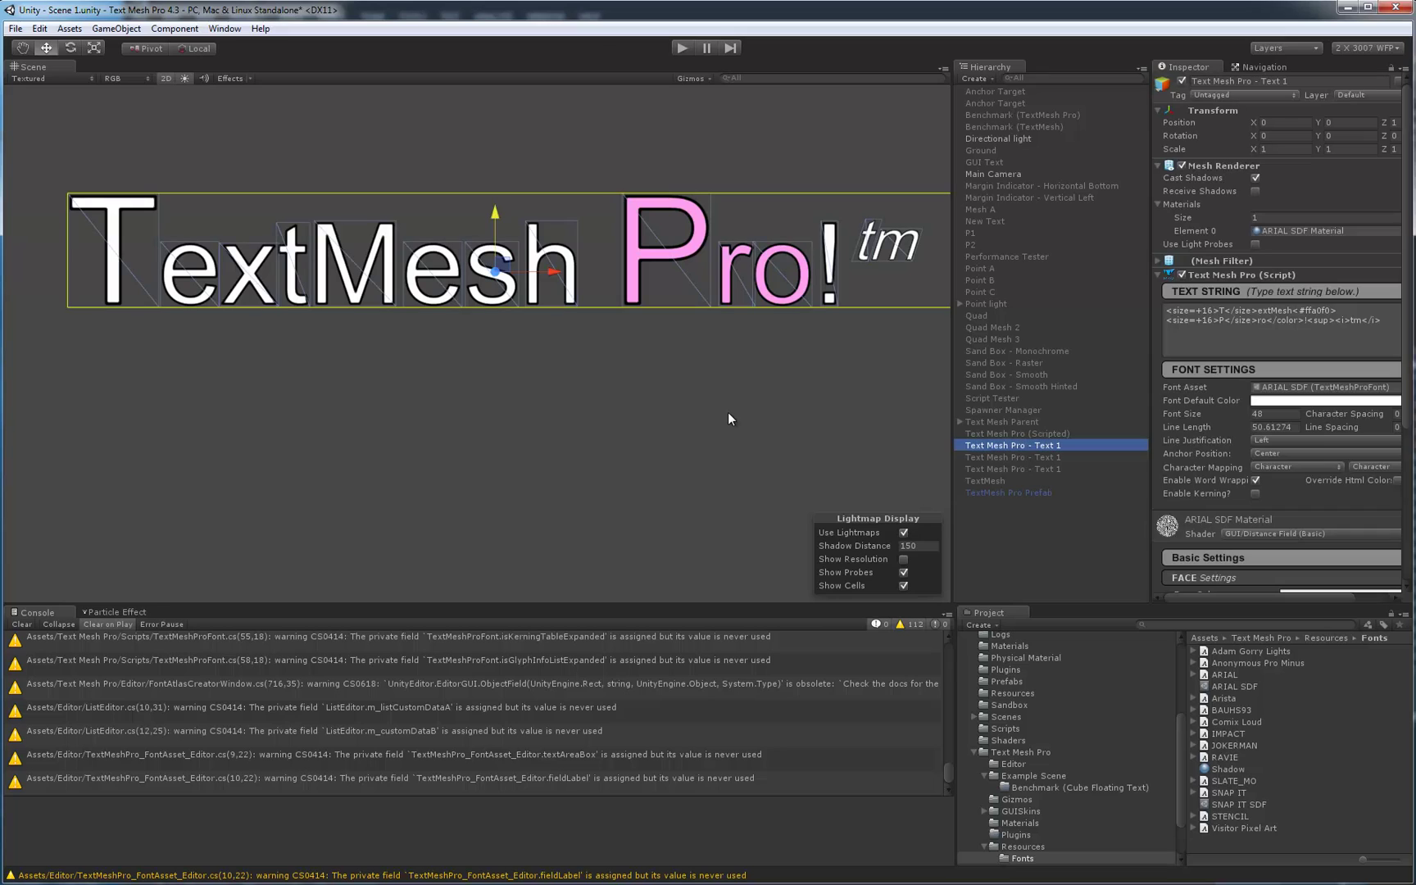
key(ctrl+d)
drag(495, 205, 490, 341)
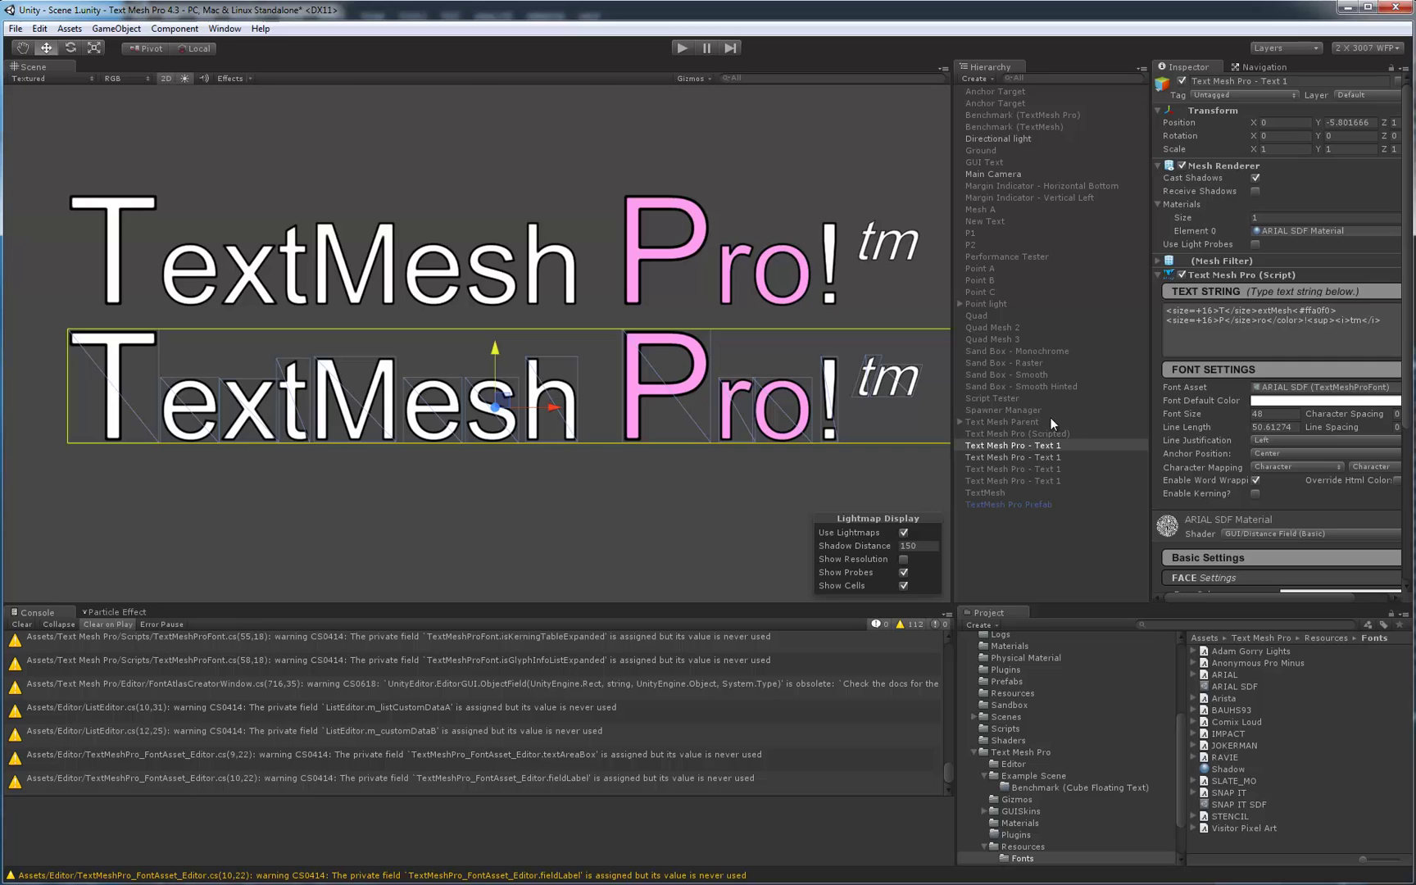
right_click(1196, 531)
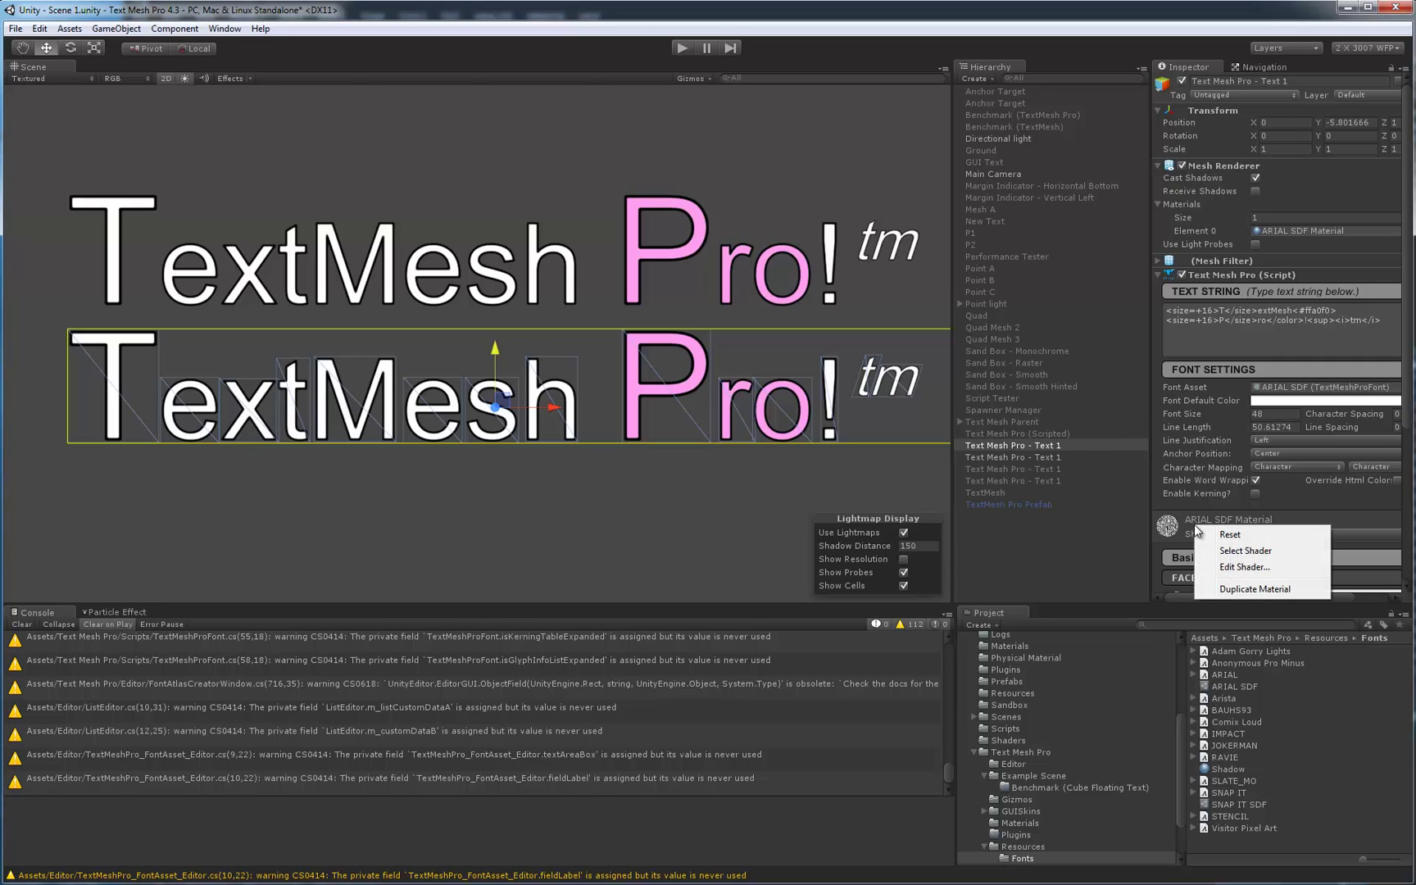
click(1224, 589)
Set the duplicate's face colour to bright green and frame it in view
scroll(1269, 384, down, 3)
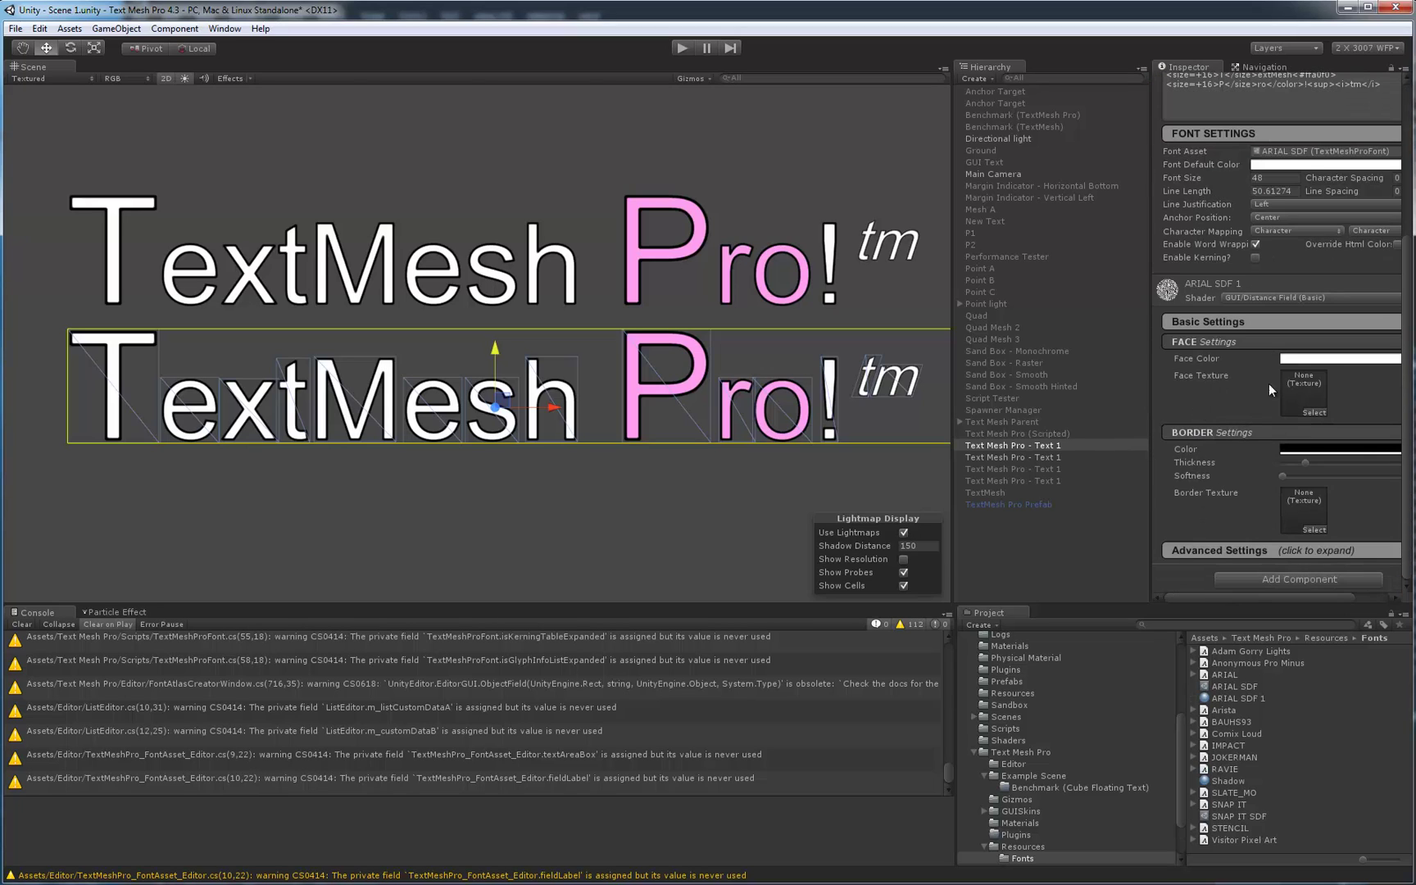
click(1295, 364)
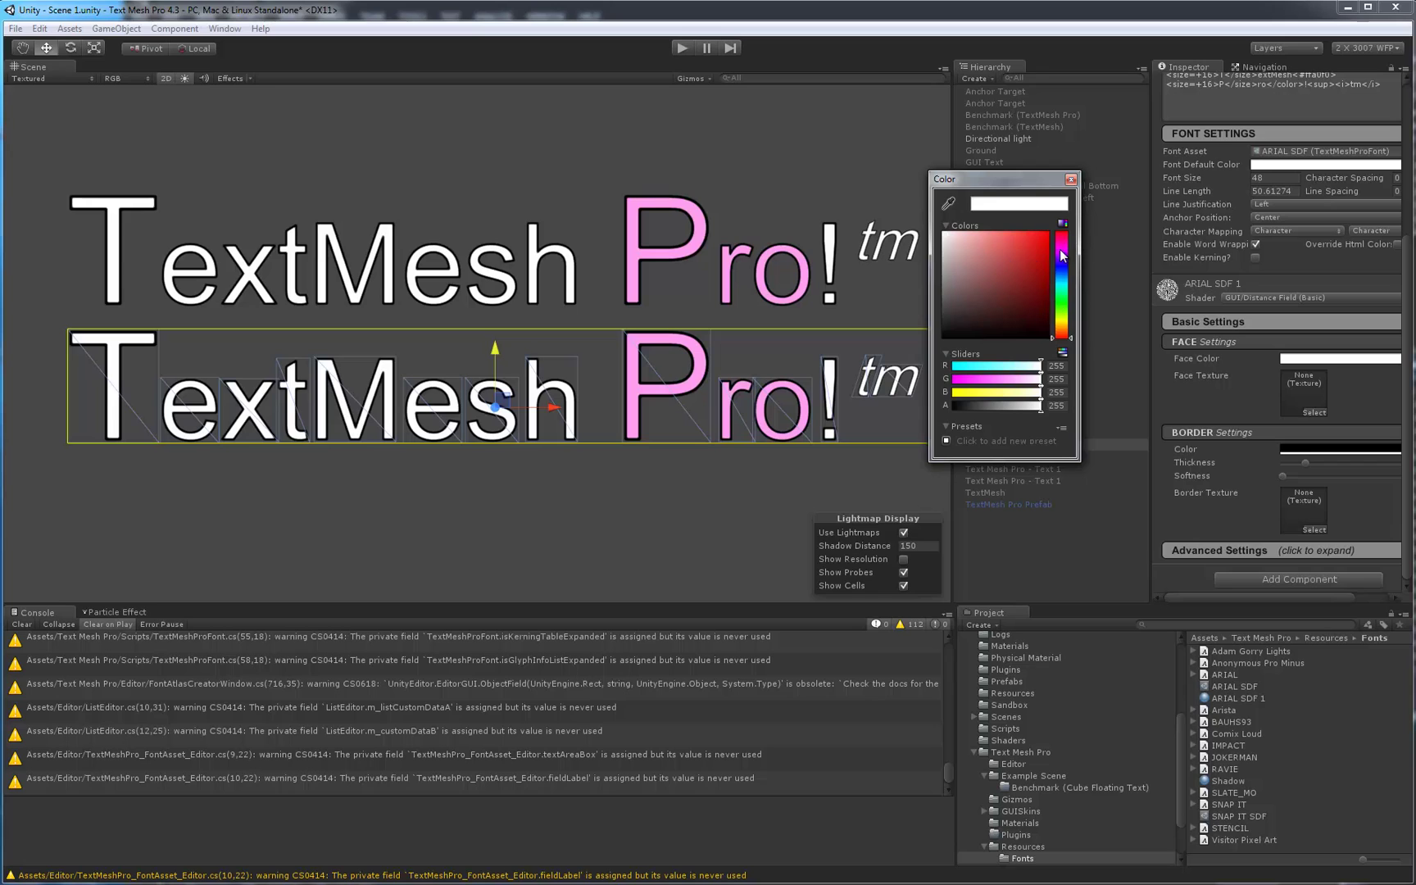
drag(1062, 256, 1062, 298)
drag(1004, 246, 1014, 236)
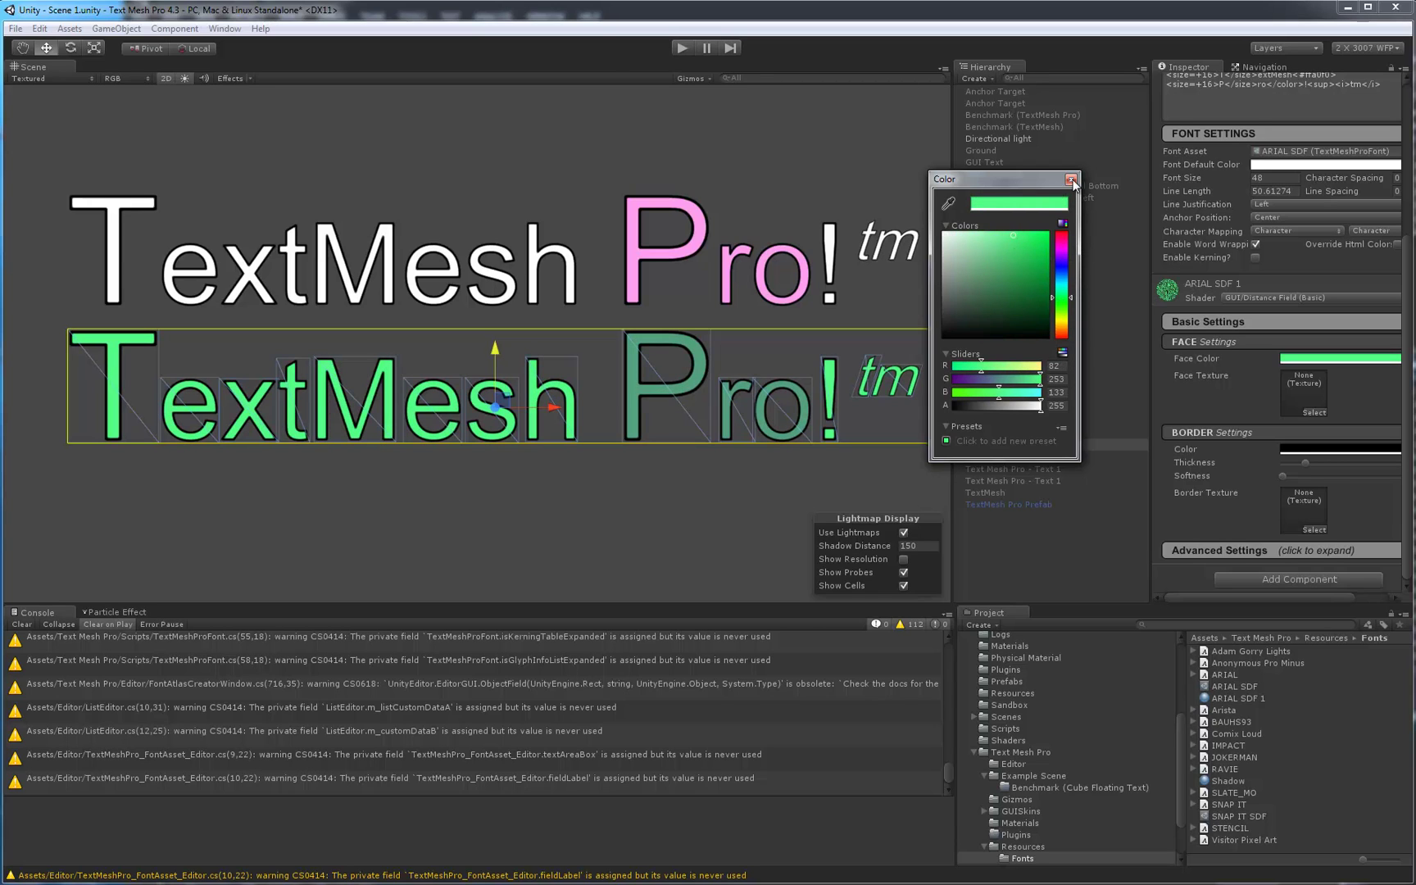
click(1072, 180)
key(f)
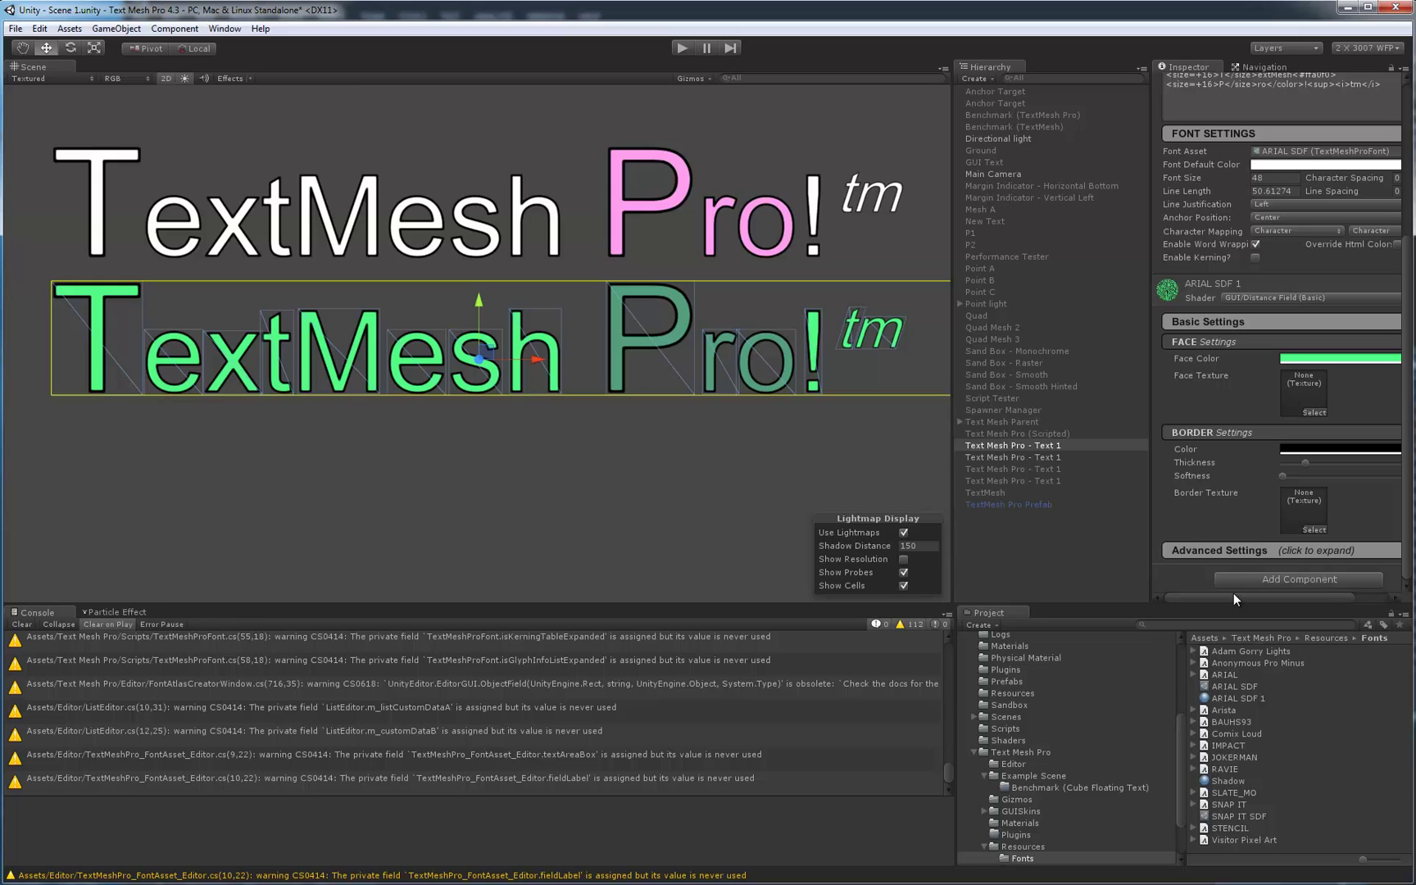
Switch the lower text's font asset to SNAP IT SDF, then back to ARIAL SDF
drag(1237, 596, 1291, 597)
click(1394, 152)
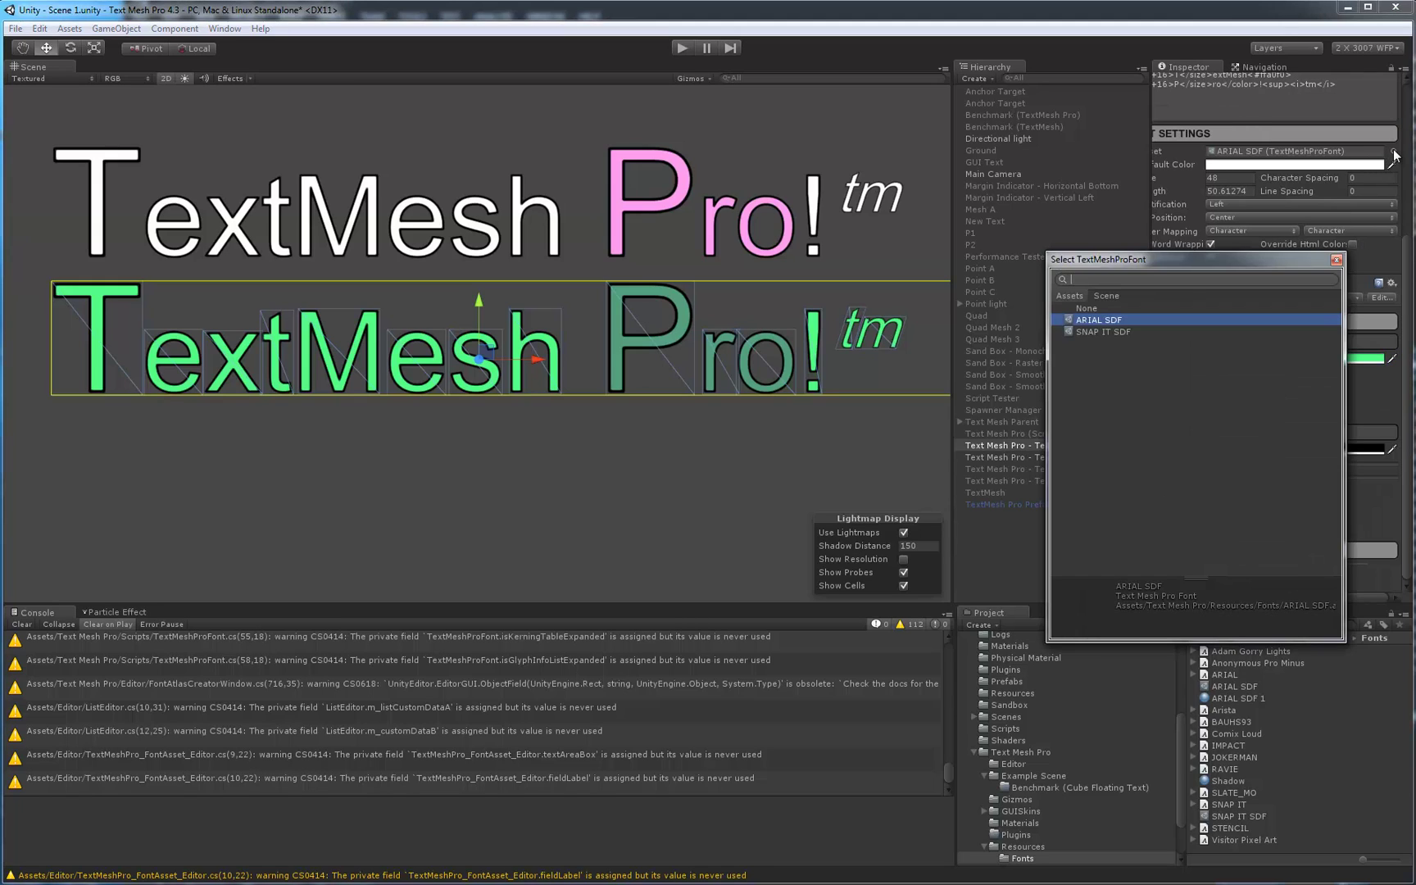
click(1090, 332)
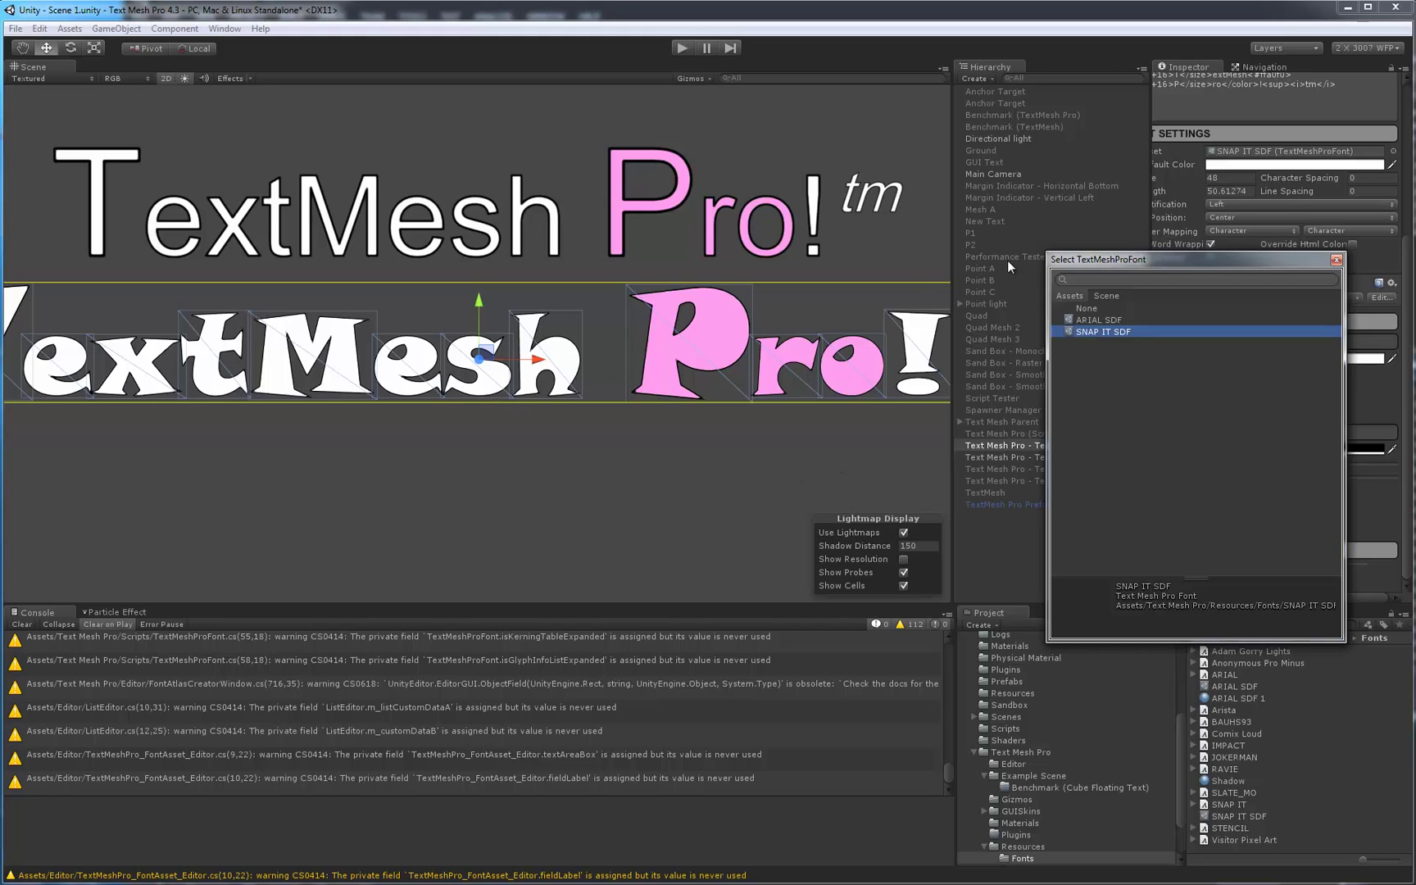
click(1104, 320)
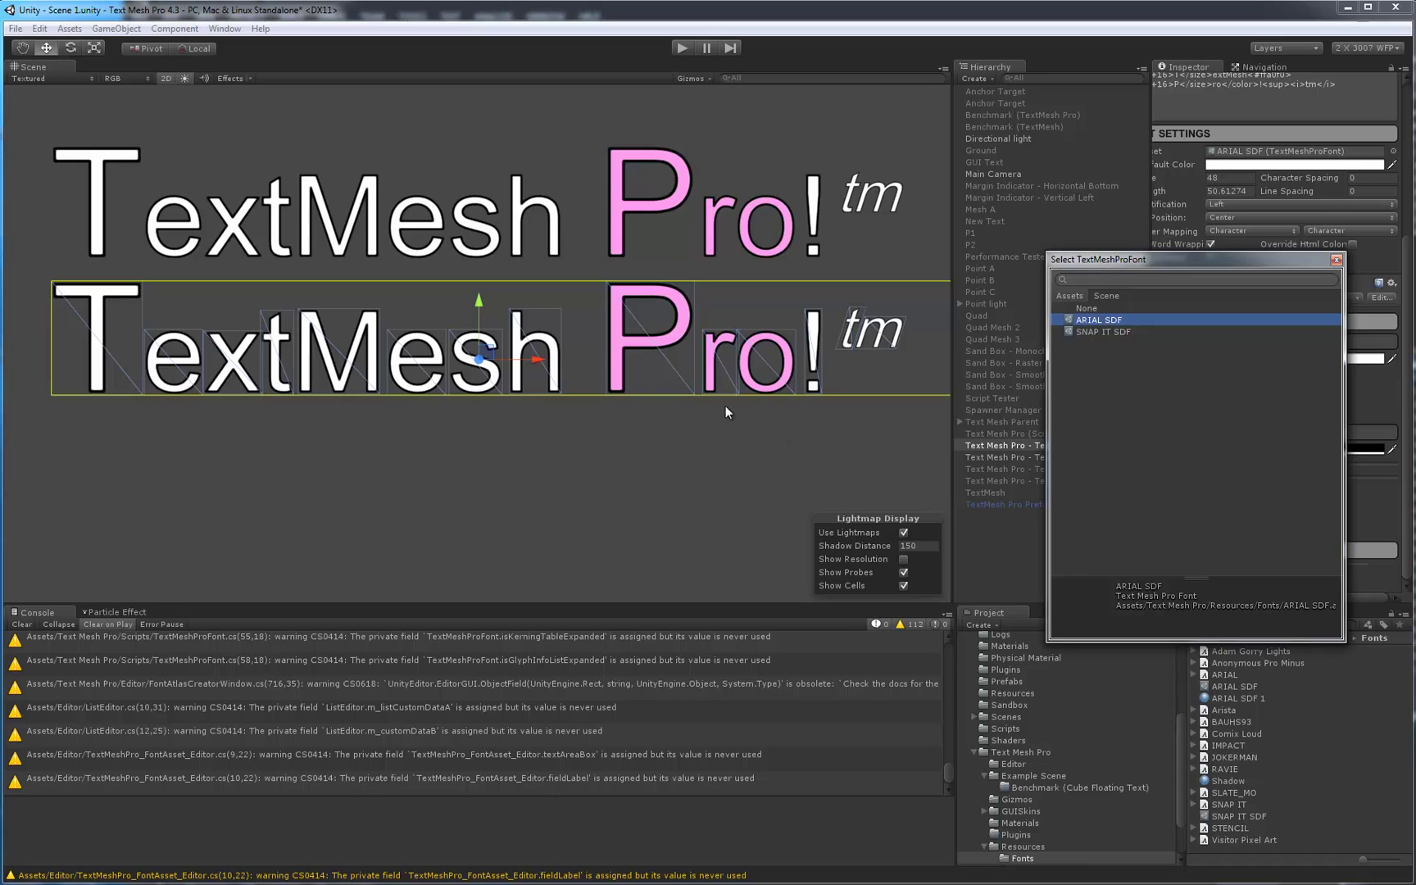
click(1338, 260)
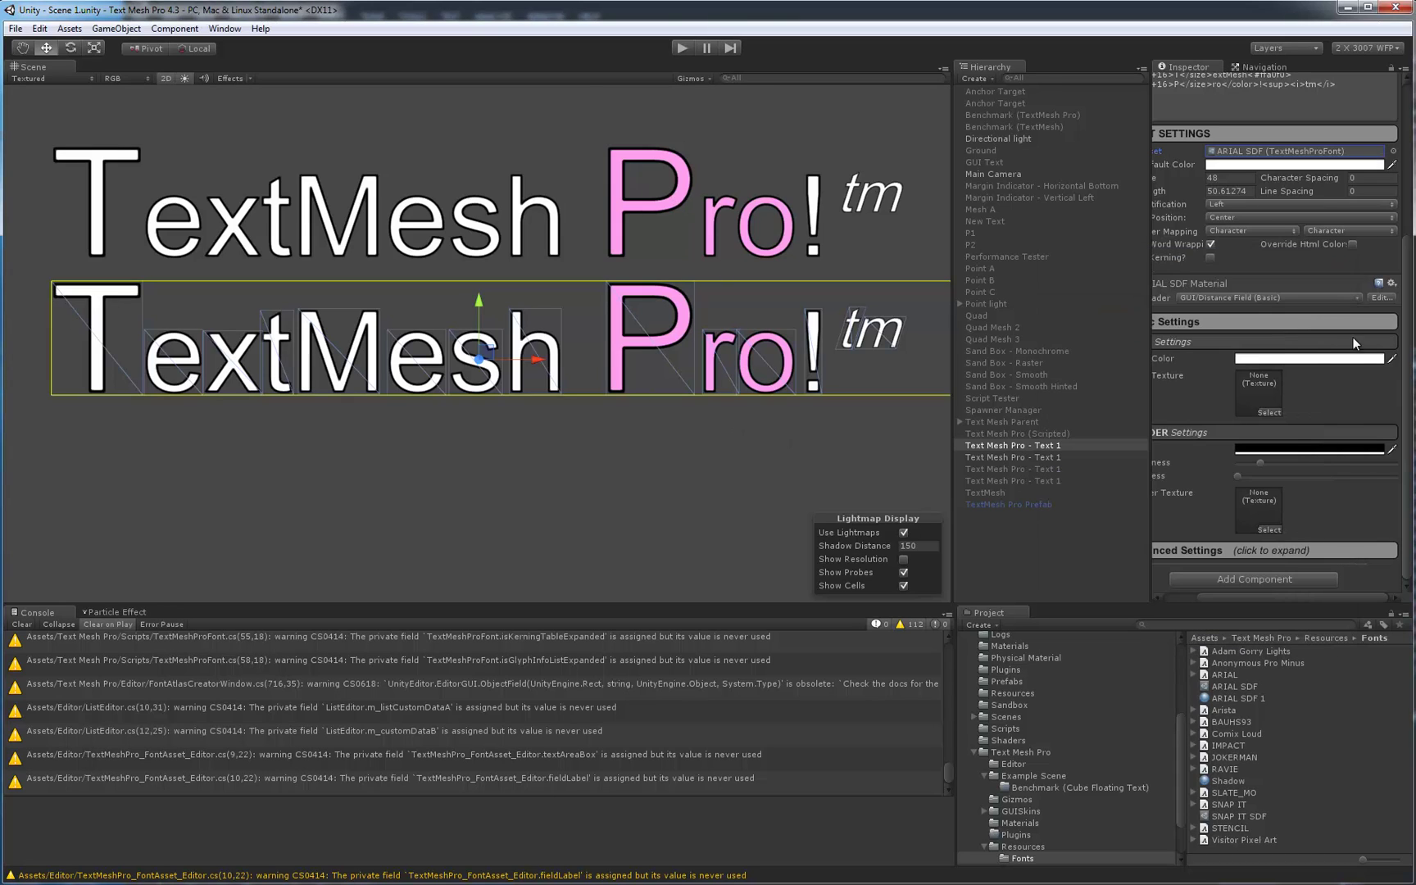
Try a red face colour, restore white, and select the ARIAL SDF font asset in the Project panel
click(1255, 362)
drag(996, 303, 920, 219)
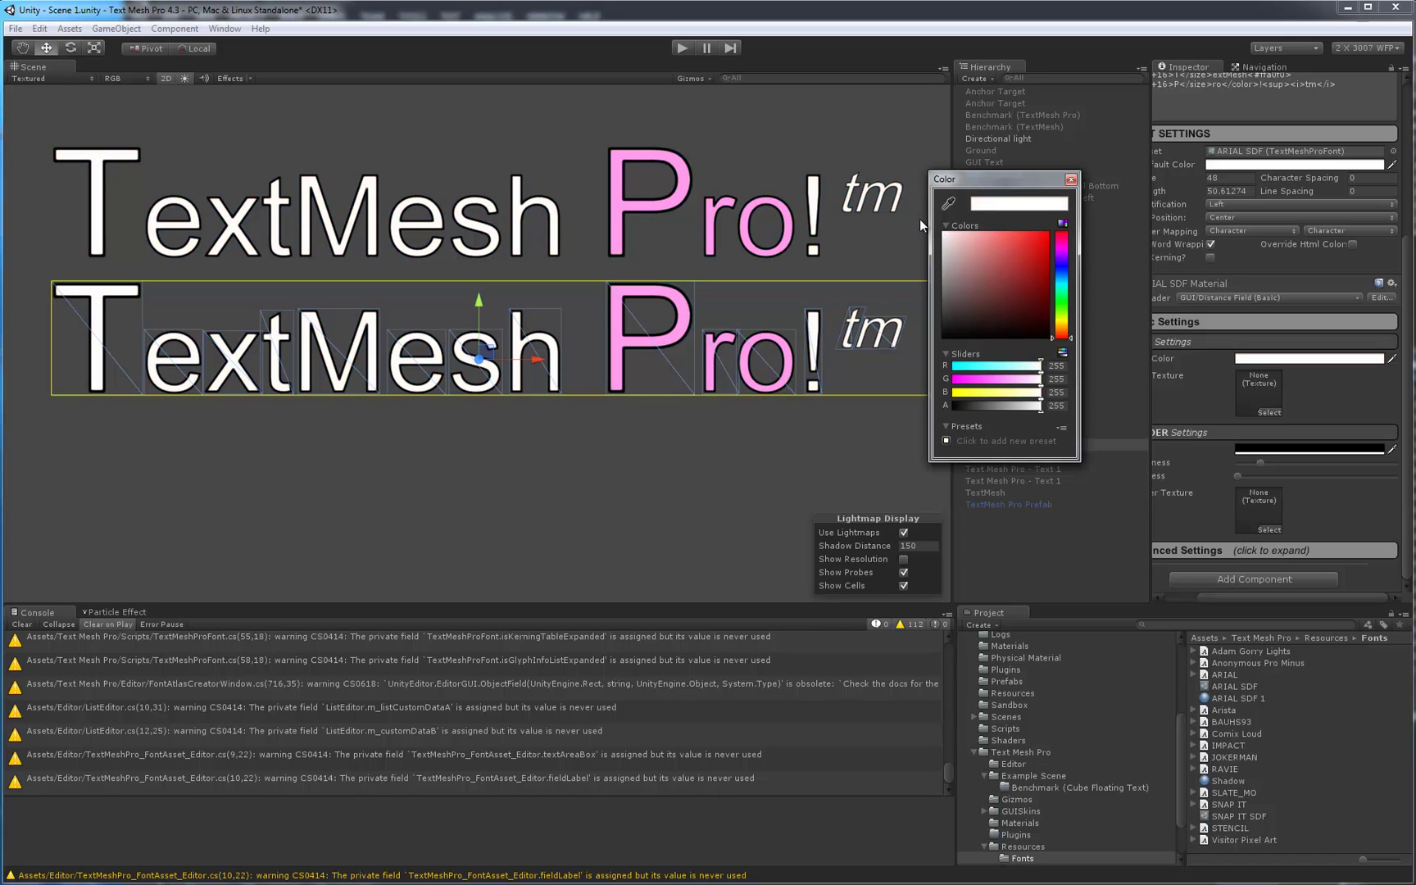
click(1070, 179)
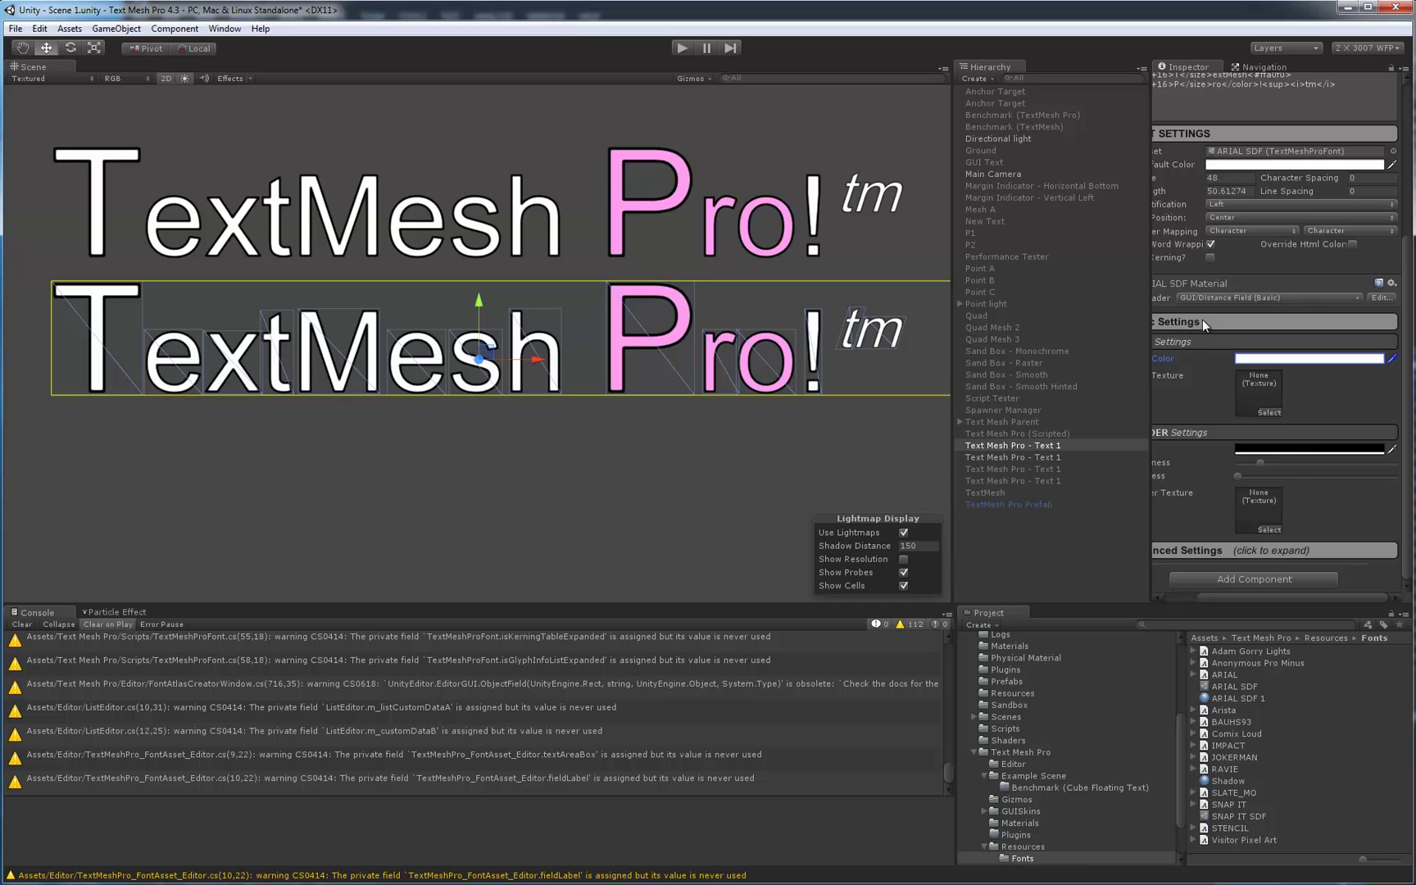
click(1242, 689)
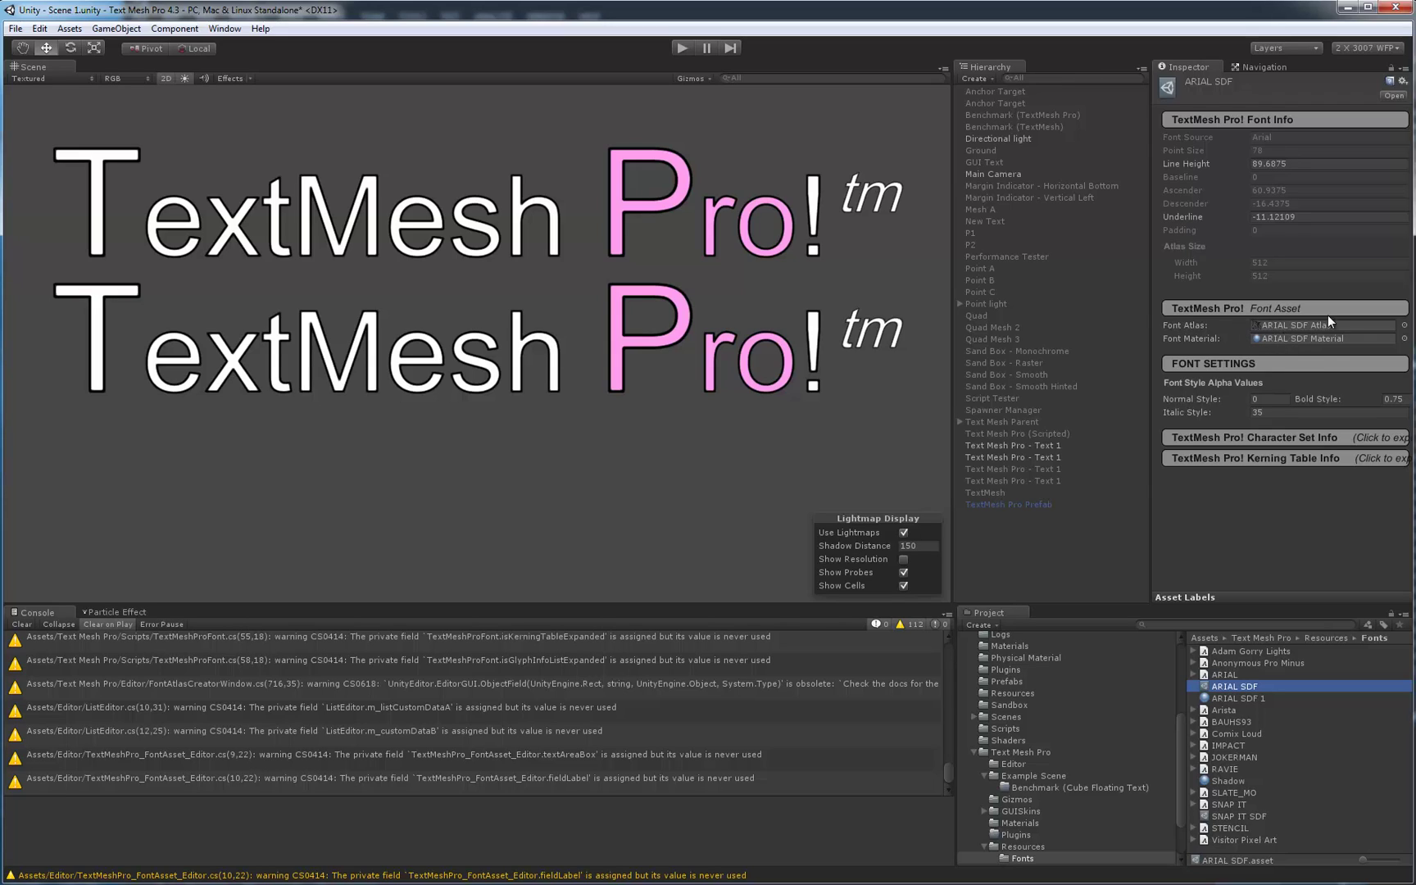
Drag the Shadow material onto the lower text, then reapply the green ARIAL SDF 1 material
click(1048, 456)
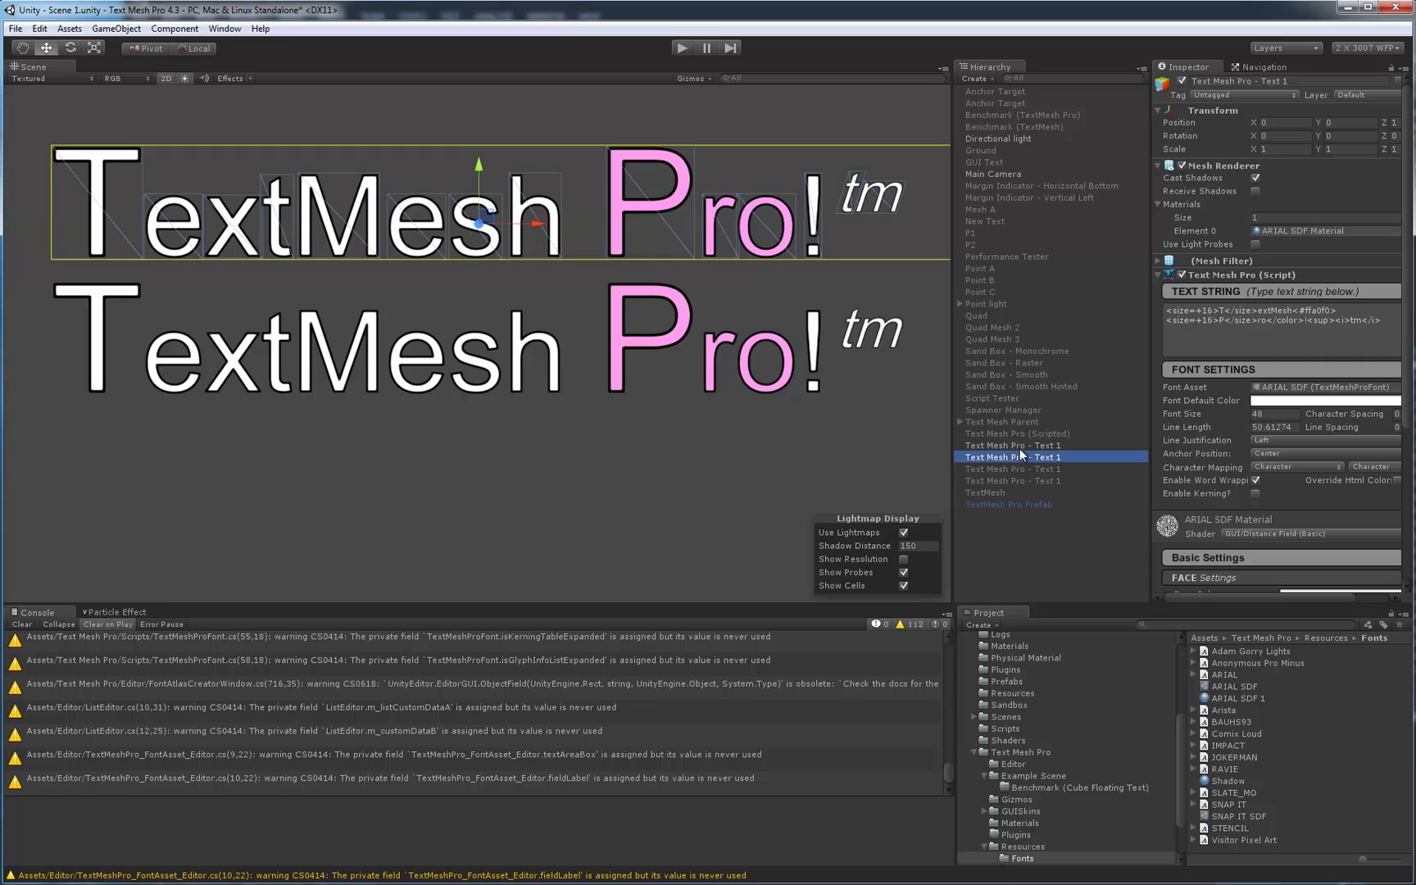
click(1019, 447)
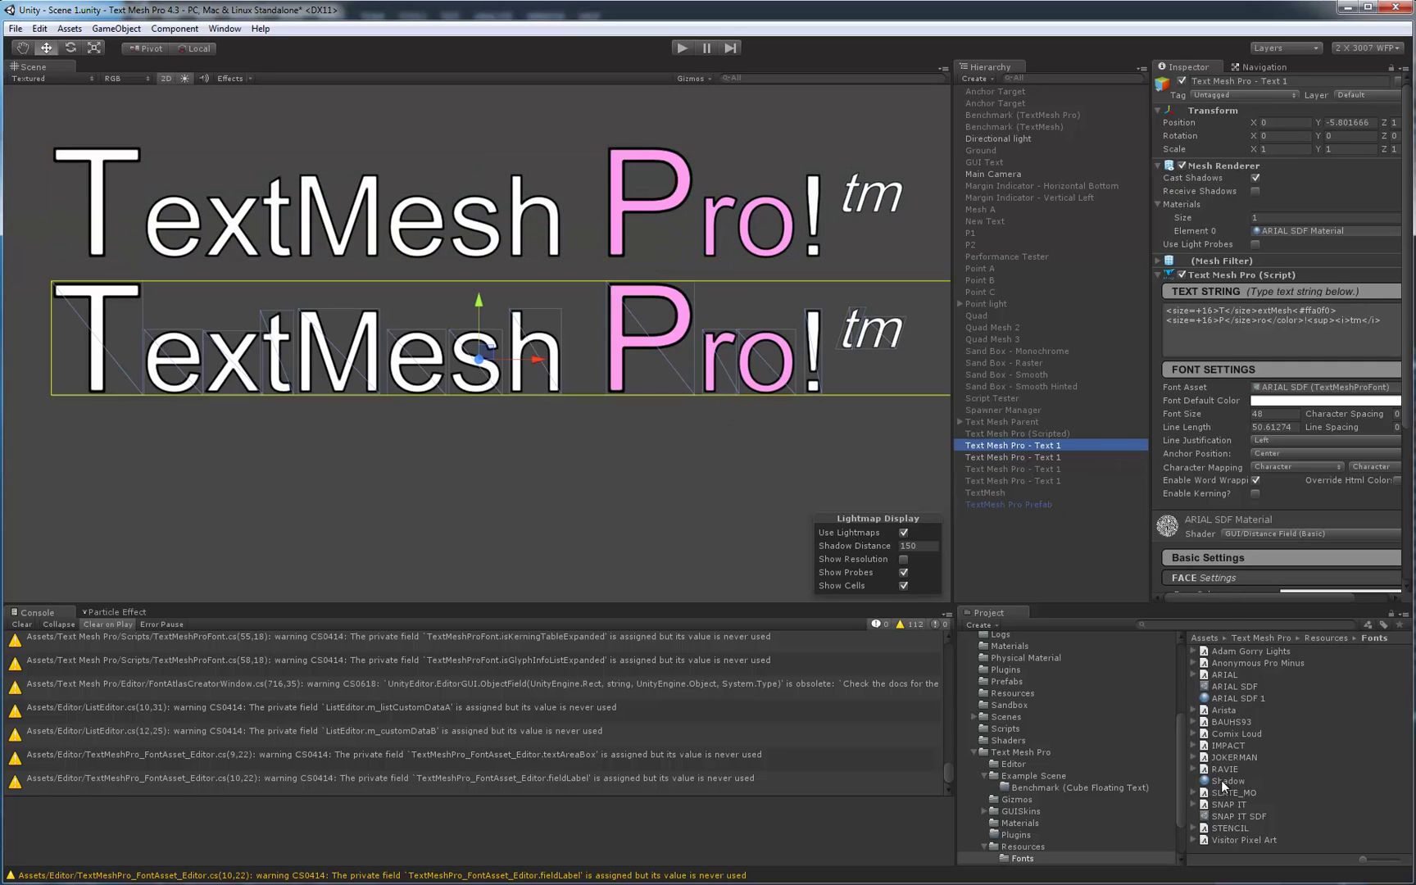
drag(1221, 782, 1041, 456)
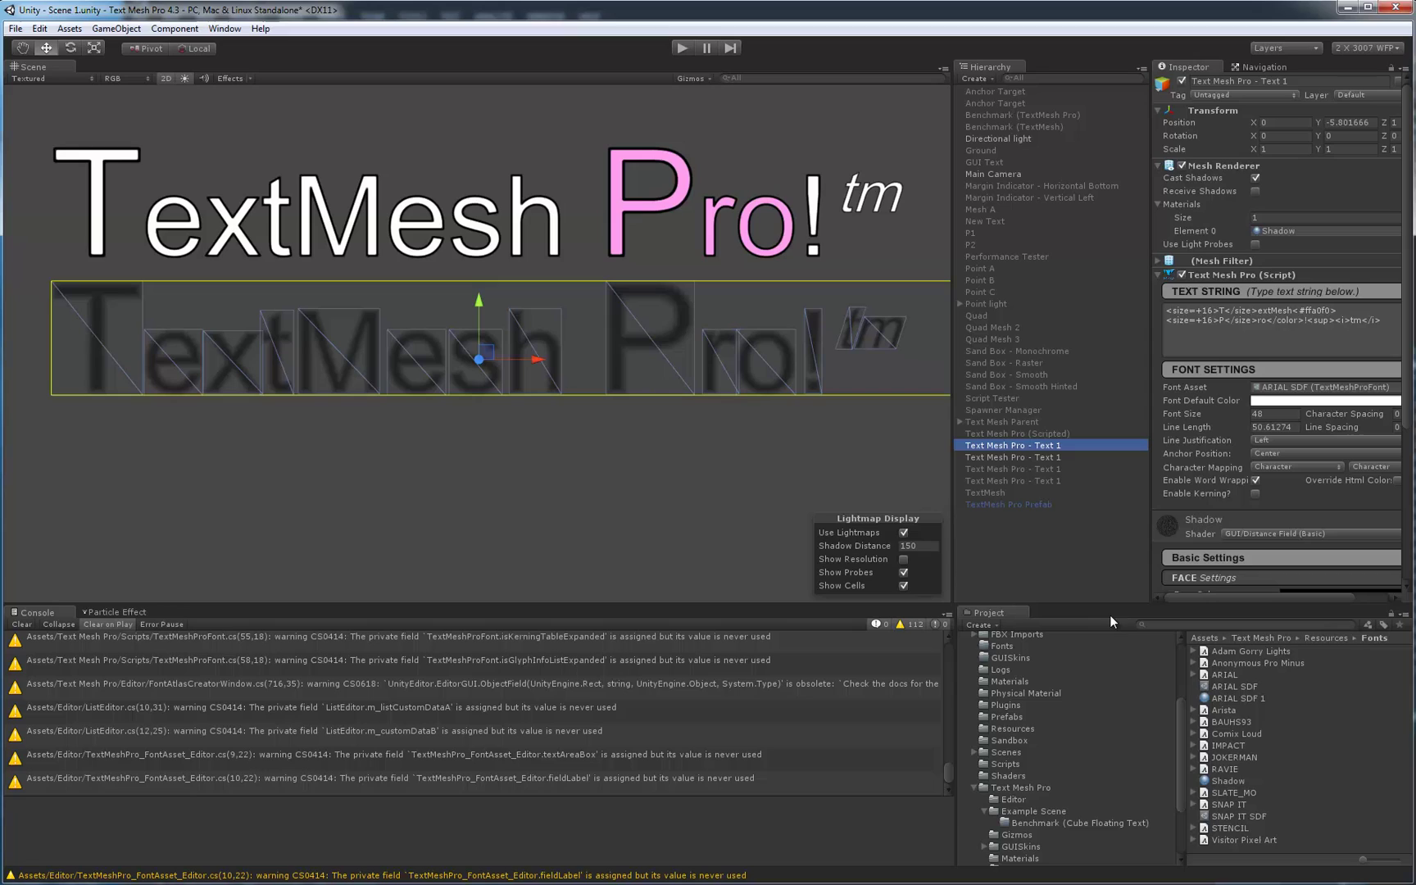
drag(1221, 703, 1034, 445)
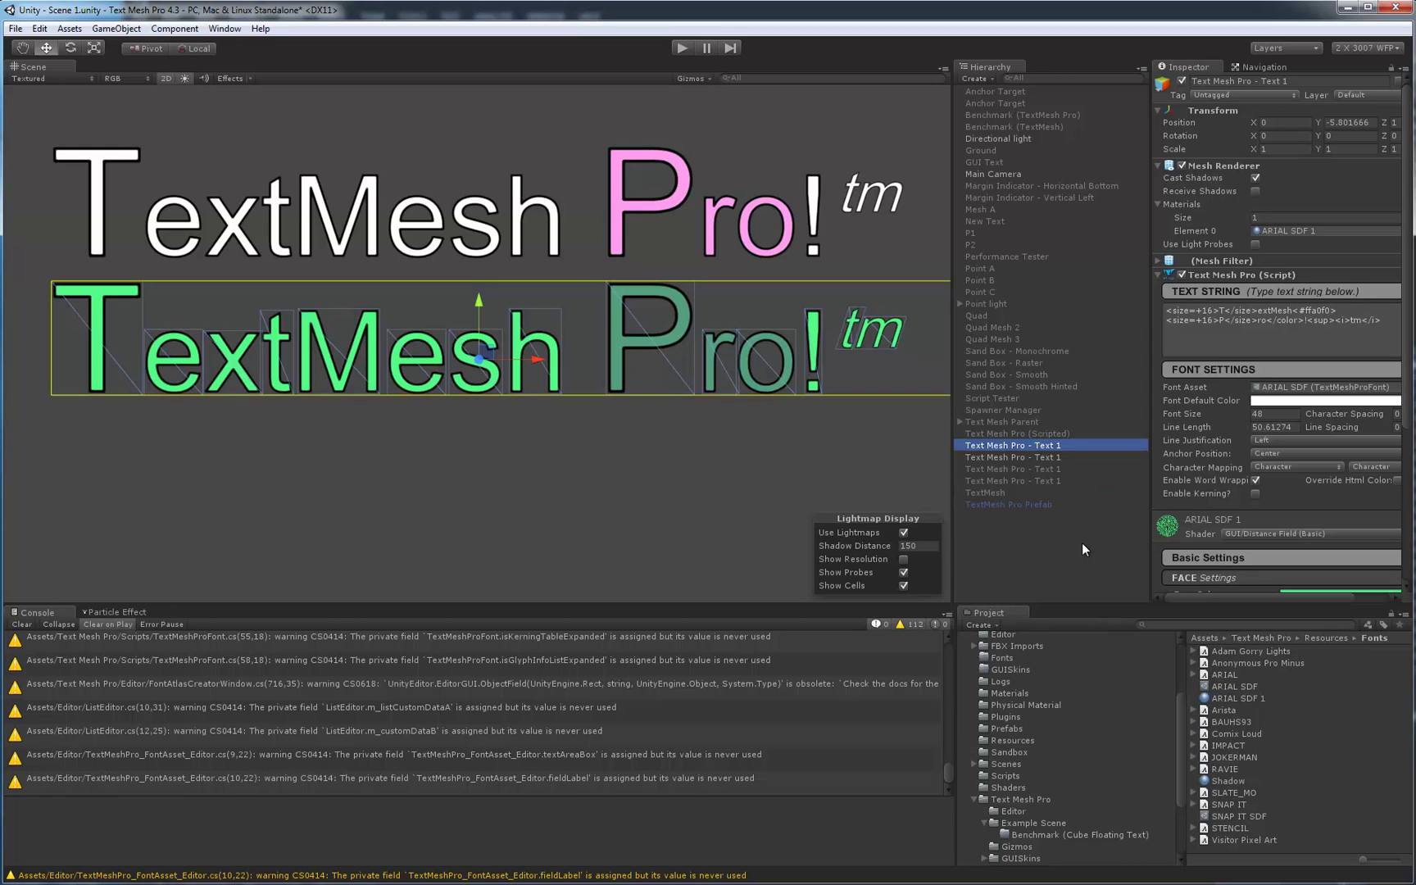